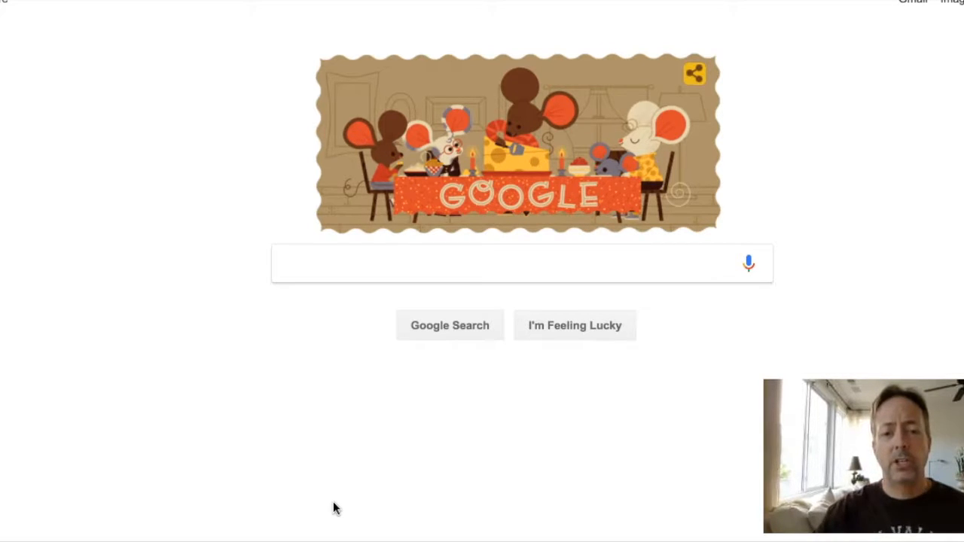
# Search 'savebigdomain' to load the SAVEBIGdomains.com homepage and look over its welcome banner
pyautogui.click(528, 272)
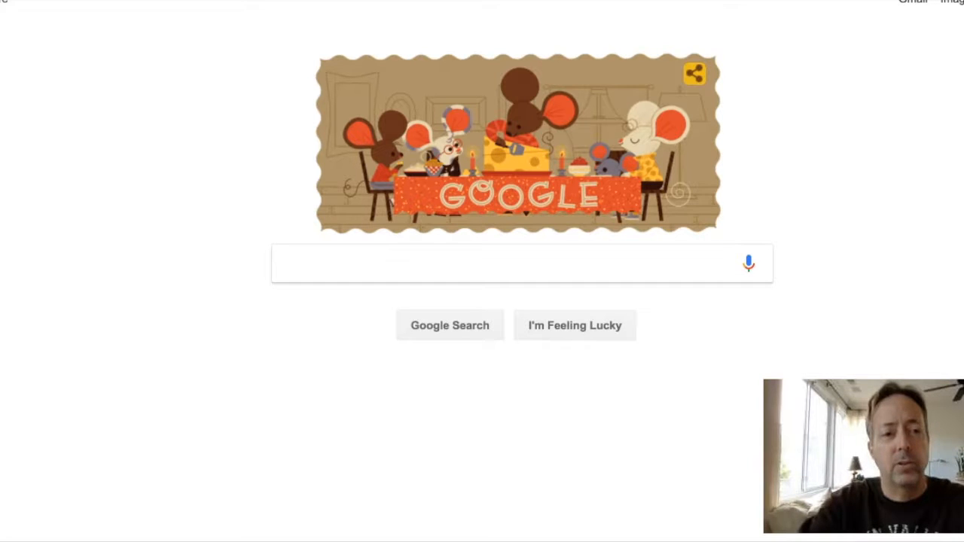
pyautogui.write('sa')
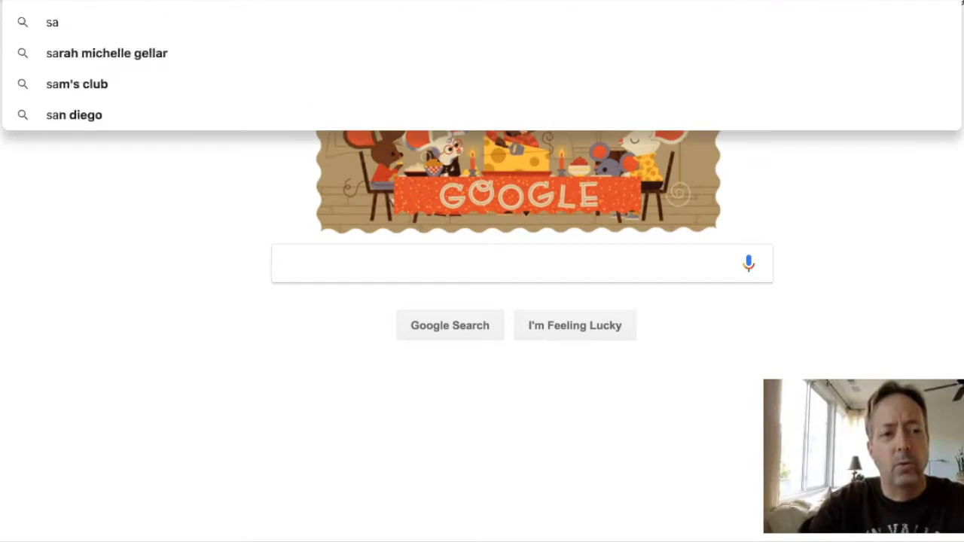
pyautogui.write('vebi')
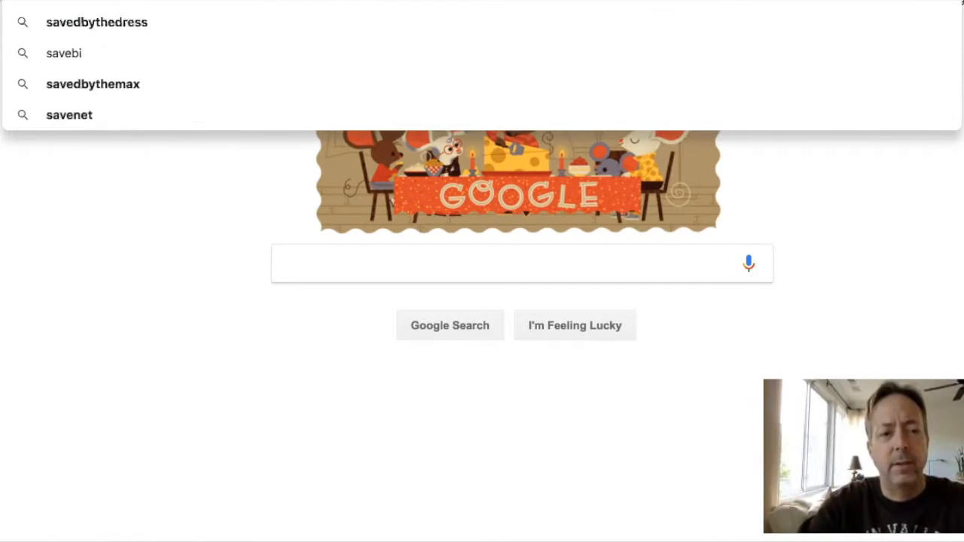
pyautogui.write('gdomain')
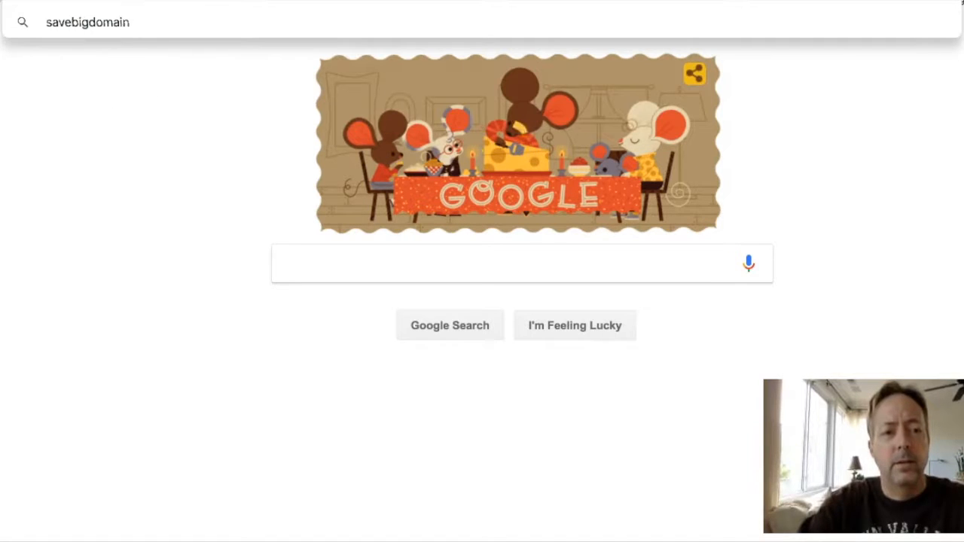
pyautogui.press('Return')
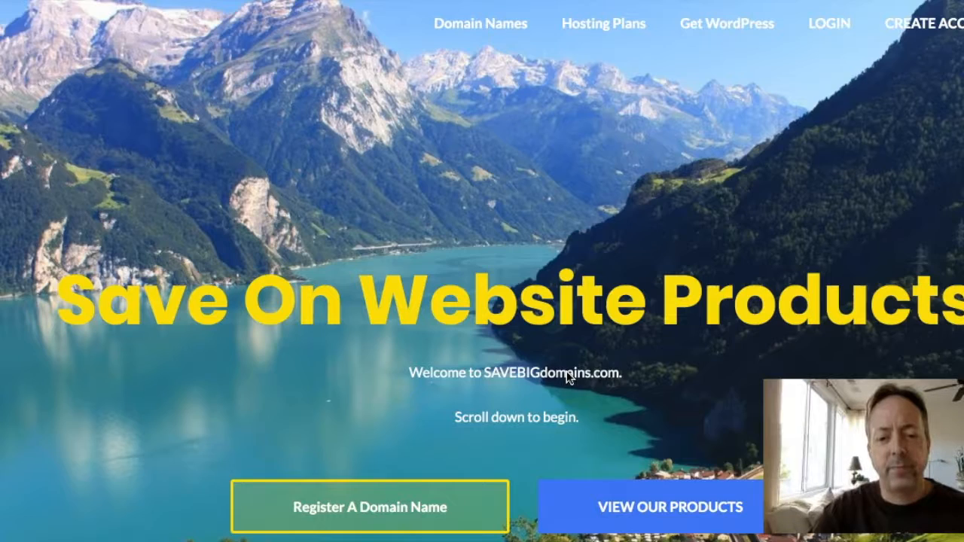
pyautogui.tripleClick(414, 372)
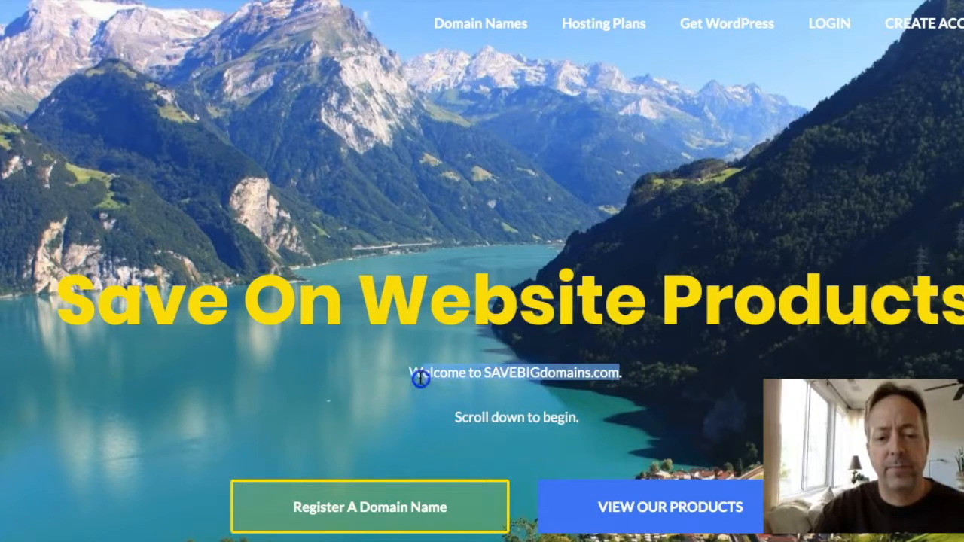
pyautogui.click(545, 236)
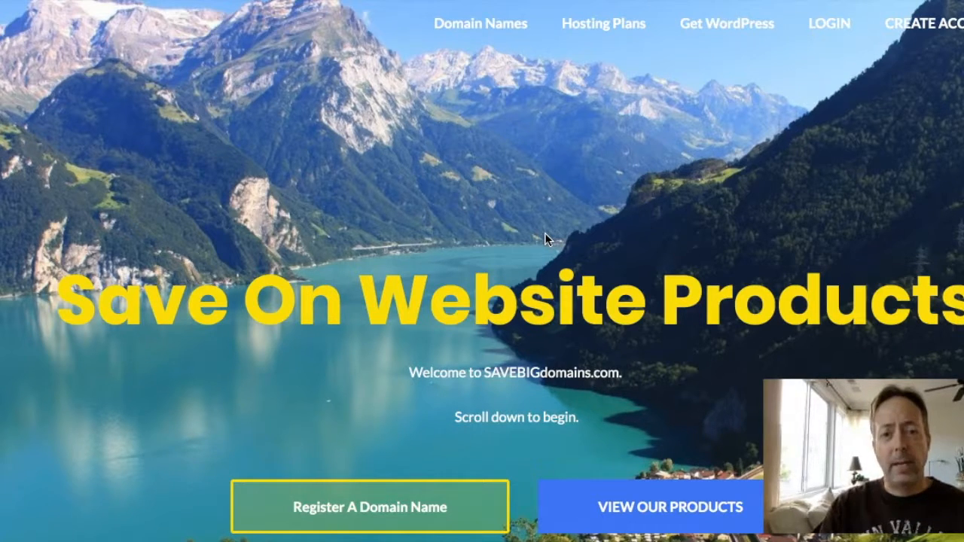
pyautogui.click(492, 246)
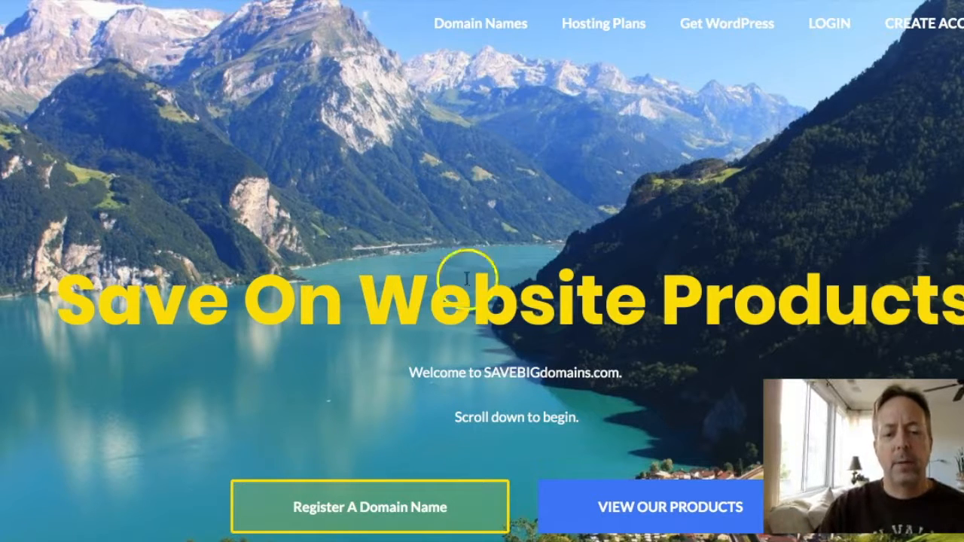
# Scroll the landing page, dismiss the 'please don't leave' popup, and focus the login Username field
pyautogui.scroll(-3, 355, 512)
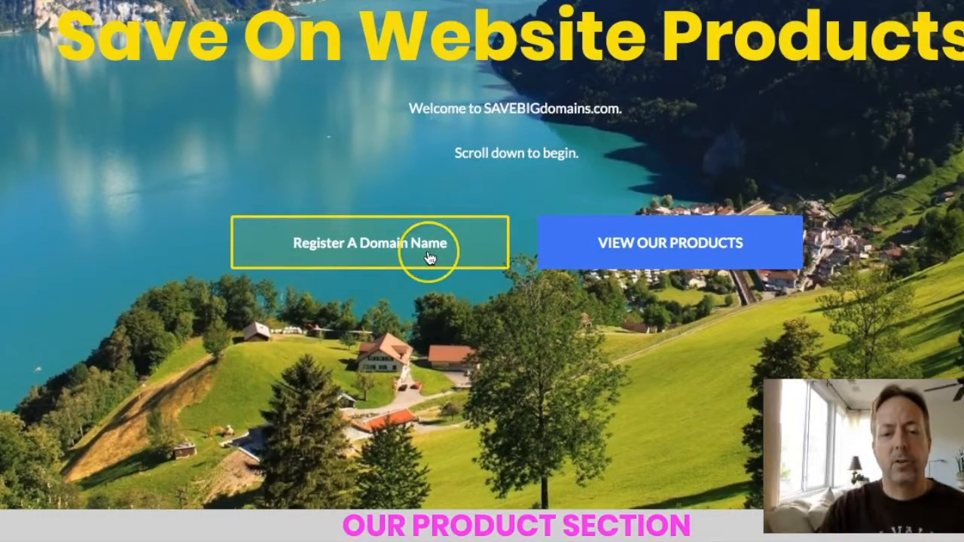
pyautogui.scroll(3, 430, 254)
pyautogui.scroll(-1, 430, 258)
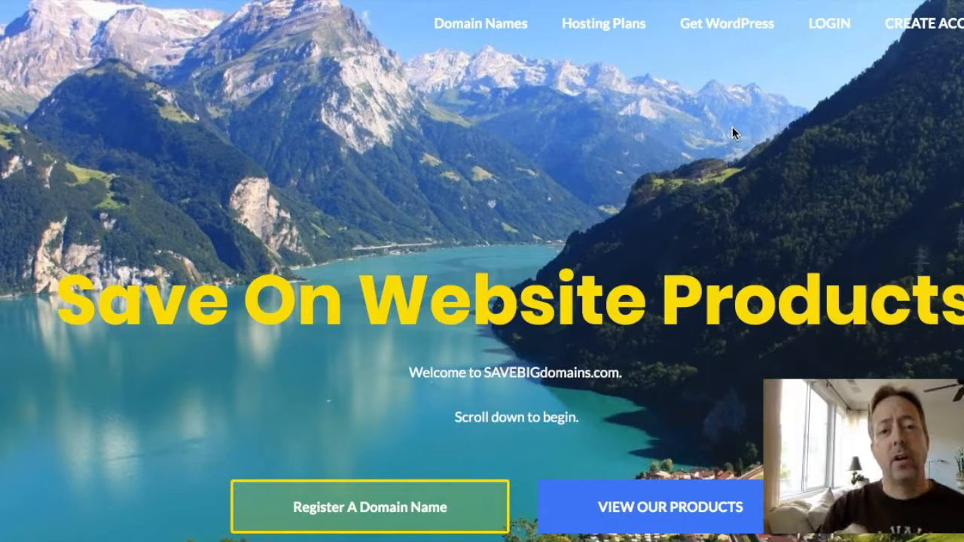
pyautogui.scroll(-3, 497, 268)
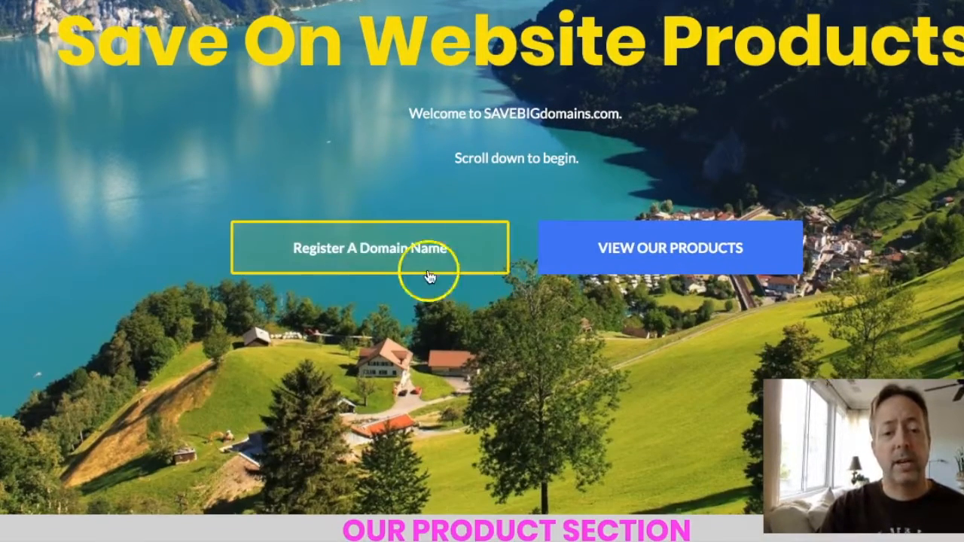
pyautogui.scroll(3, 551, 174)
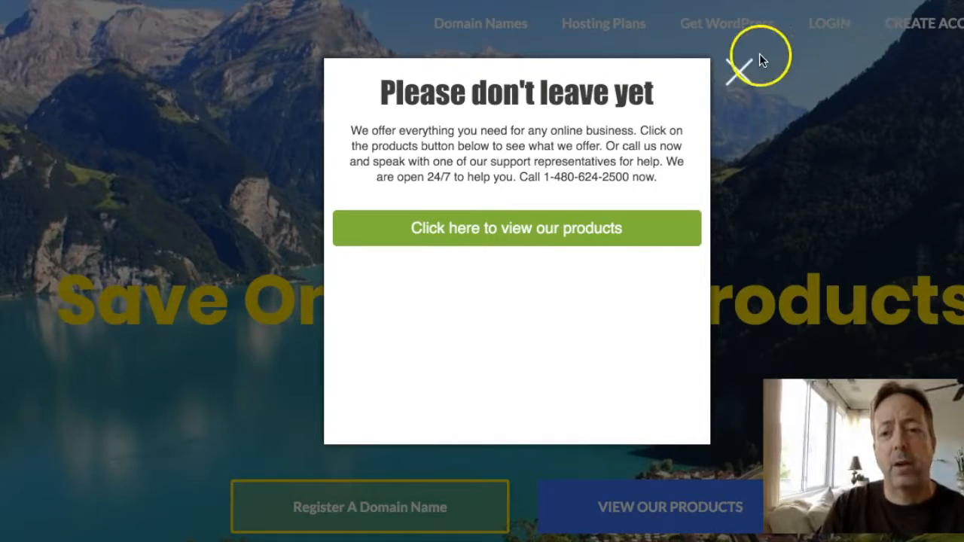
pyautogui.click(742, 70)
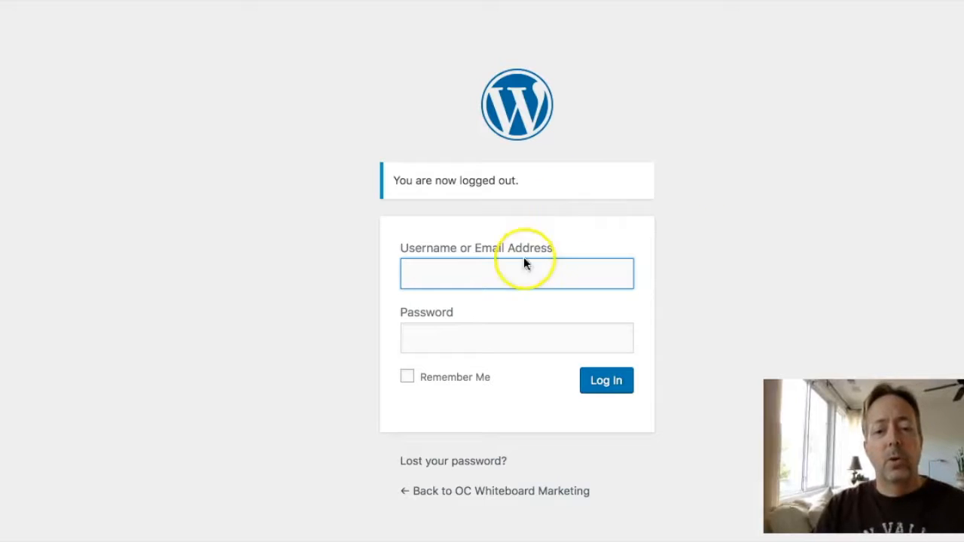
pyautogui.click(517, 270)
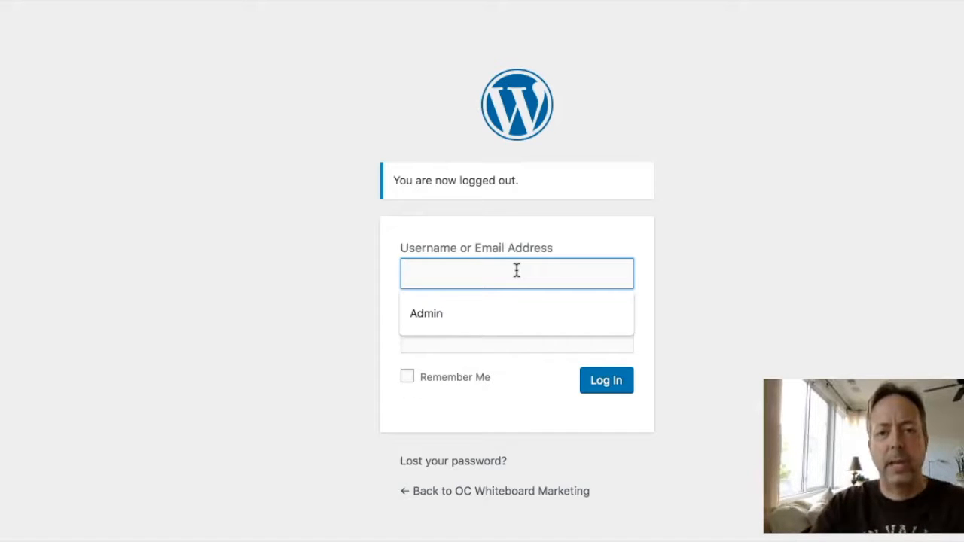
# Log in with the admin username and the account password
pyautogui.write('Admin')
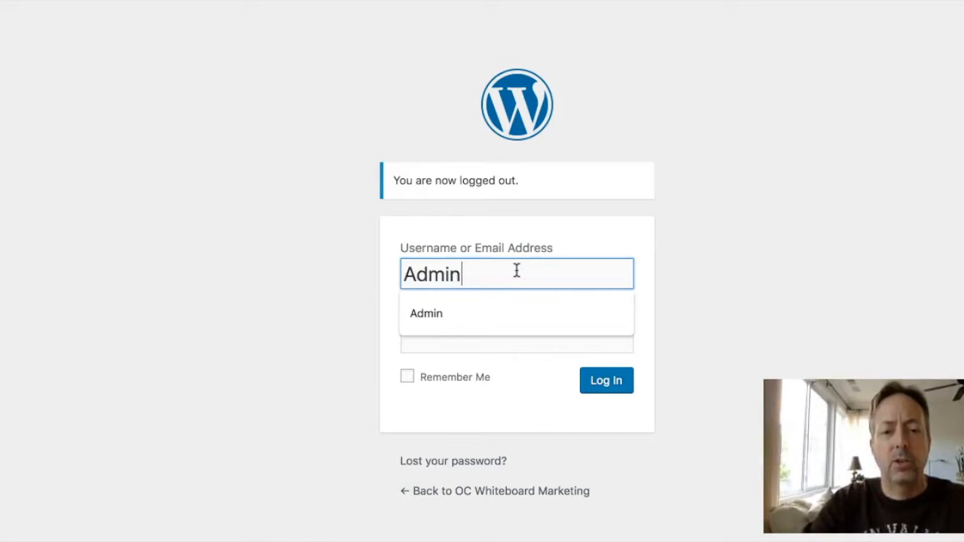
pyautogui.press('Tab')
pyautogui.write('•')
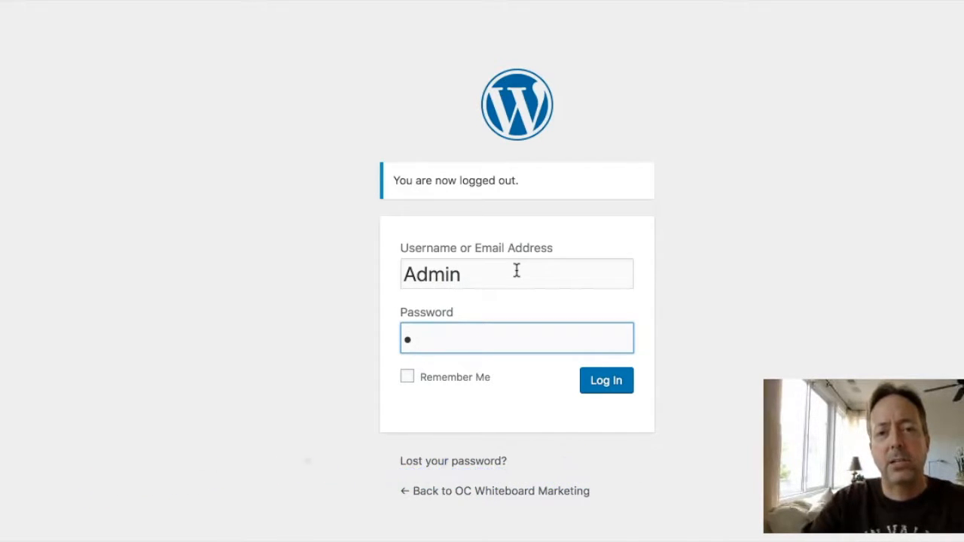
pyautogui.write('••••••')
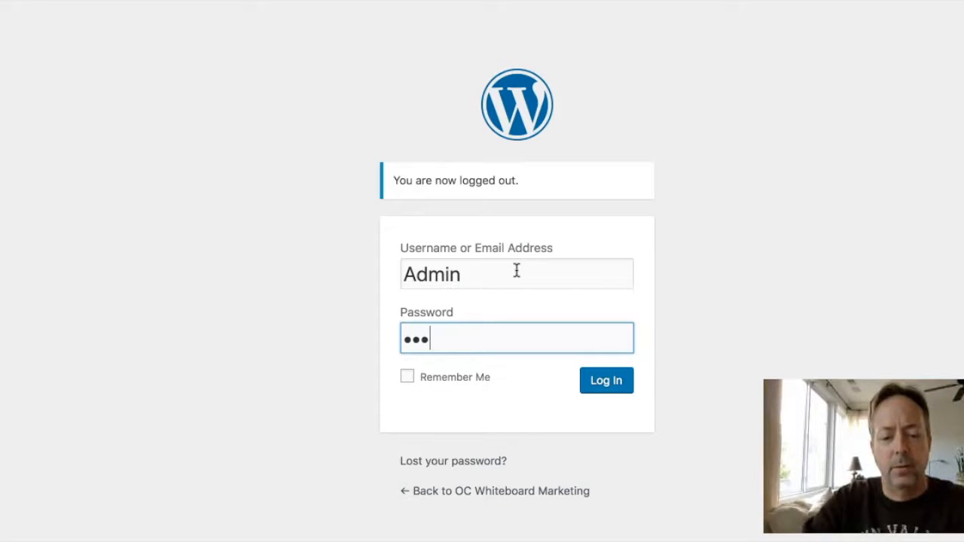
pyautogui.write('••')
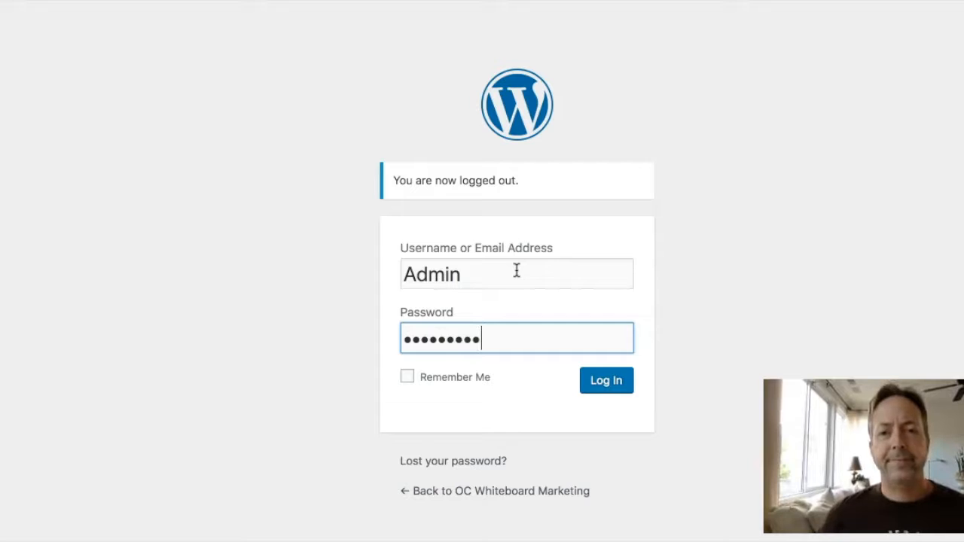
pyautogui.press('Return')
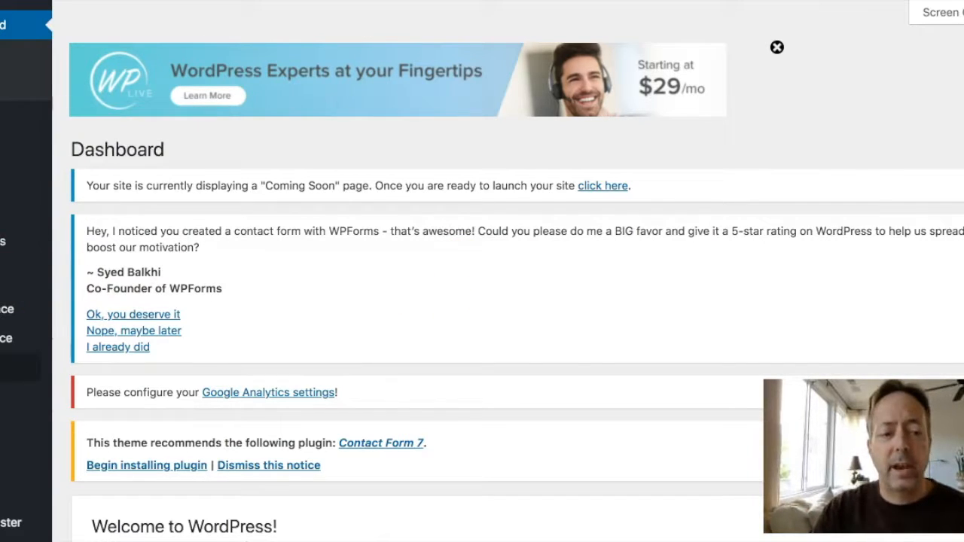
# Go to Appearance > Themes from the admin sidebar
pyautogui.moveTo(2, 258)
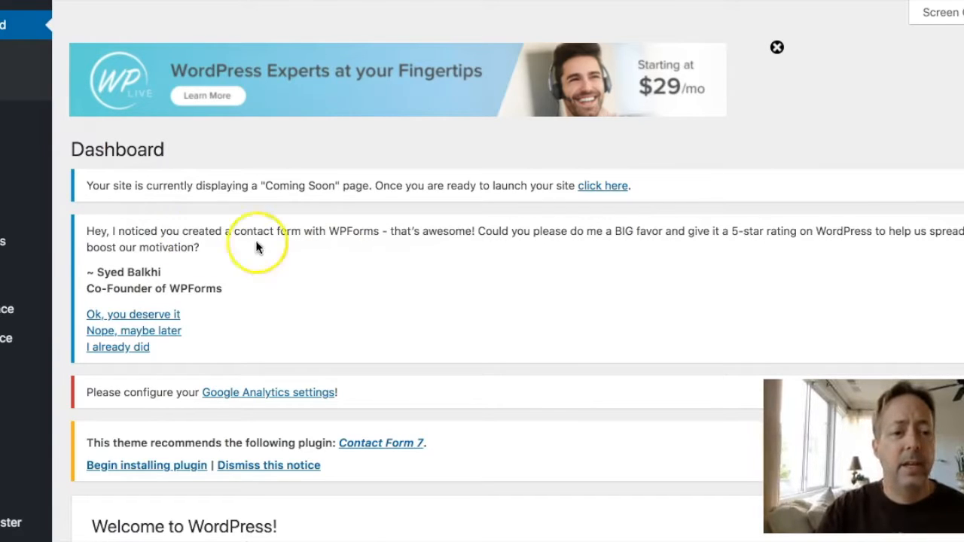
pyautogui.moveTo(5, 339)
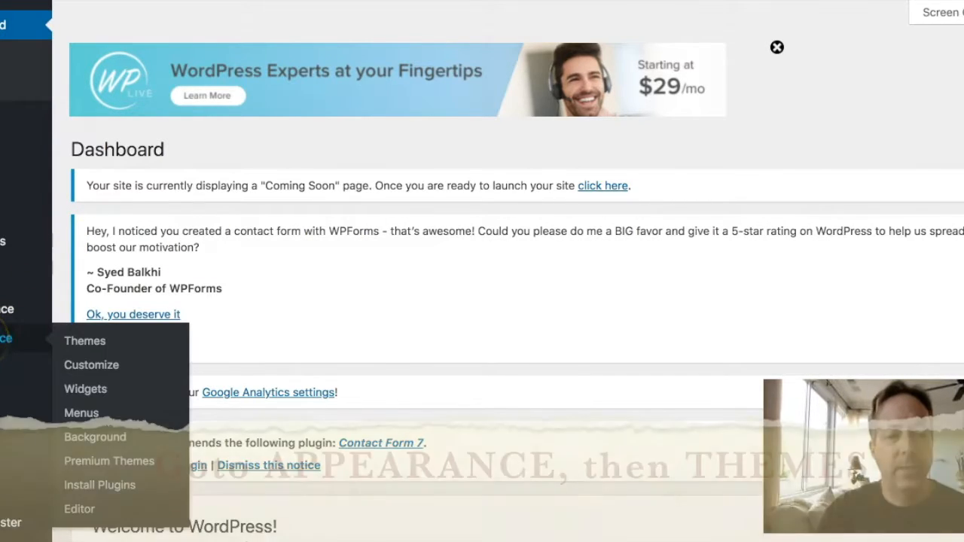
pyautogui.click(83, 346)
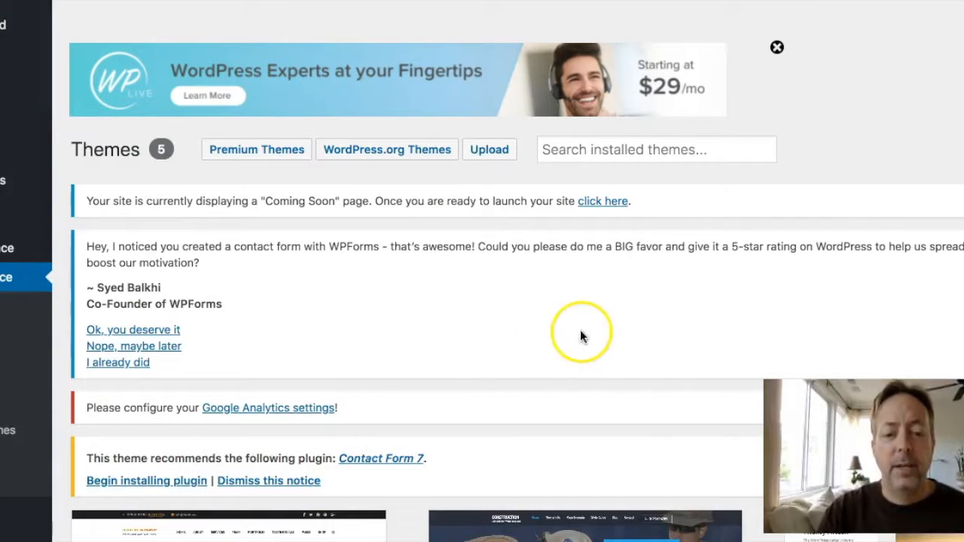
# View and then close the details of the active Construction Company theme
pyautogui.scroll(-5, 607, 341)
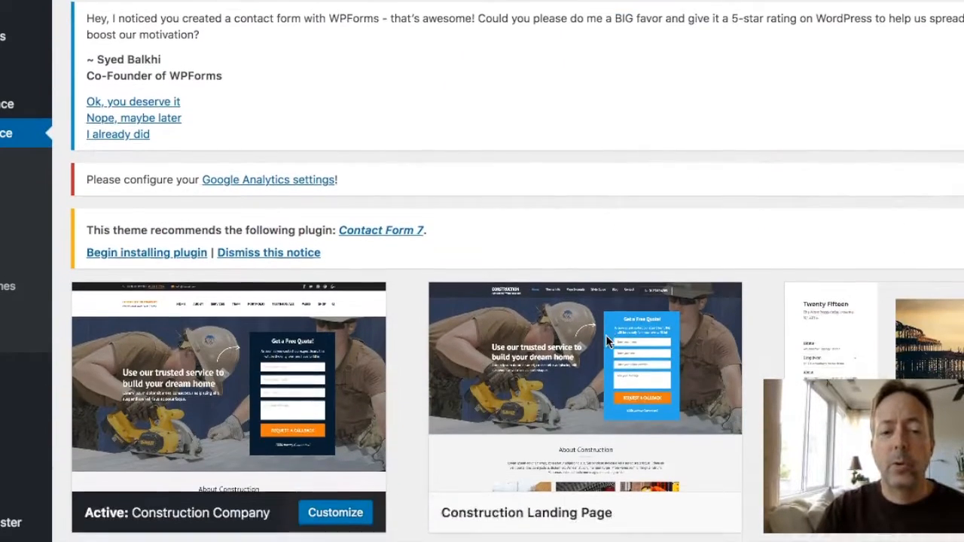
pyautogui.scroll(-3, 607, 341)
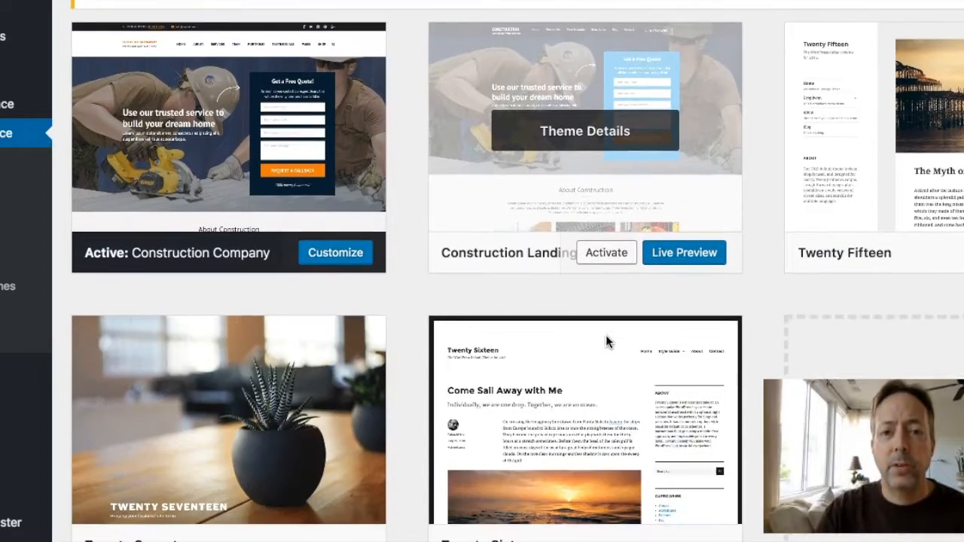
pyautogui.scroll(1, 607, 340)
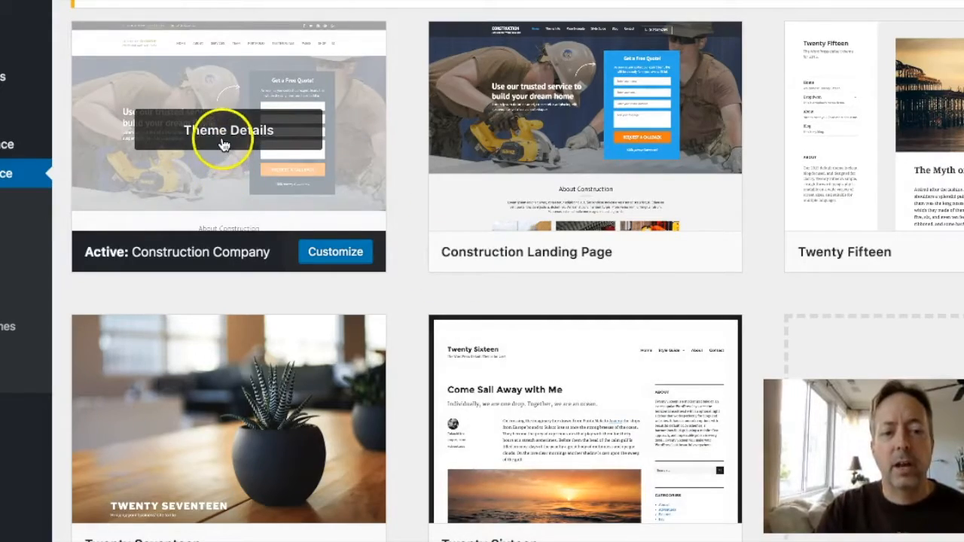
pyautogui.click(224, 145)
pyautogui.scroll(-3, 451, 354)
pyautogui.scroll(3, 452, 360)
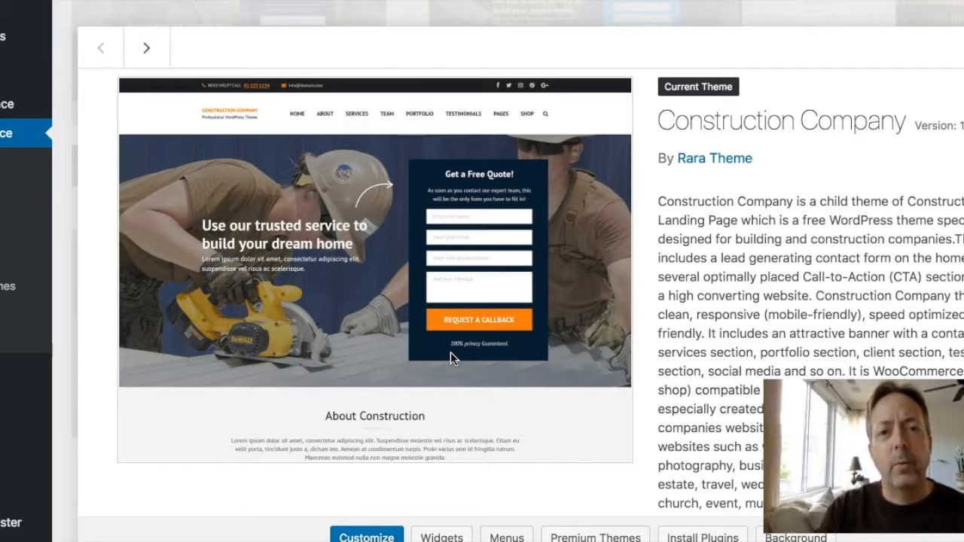
pyautogui.press('Escape')
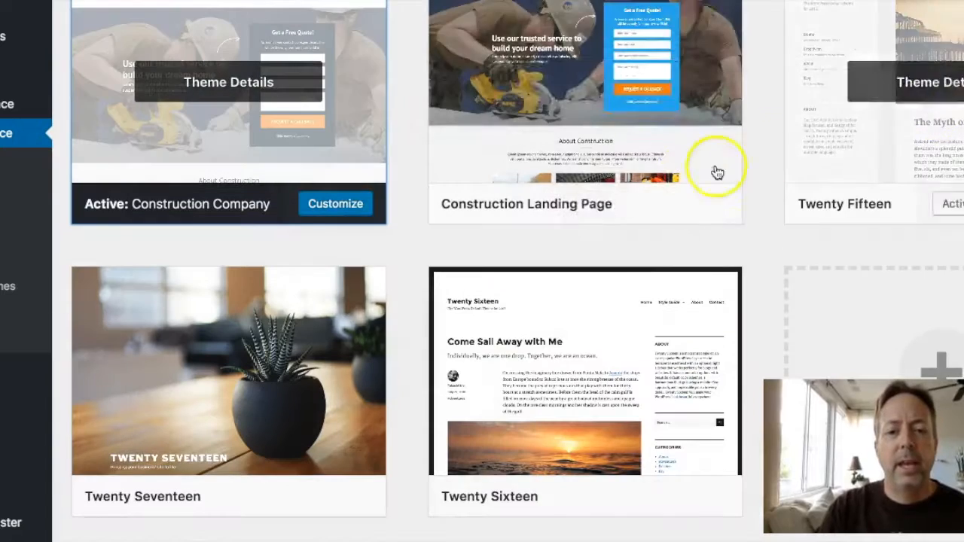
pyautogui.scroll(2, 695, 173)
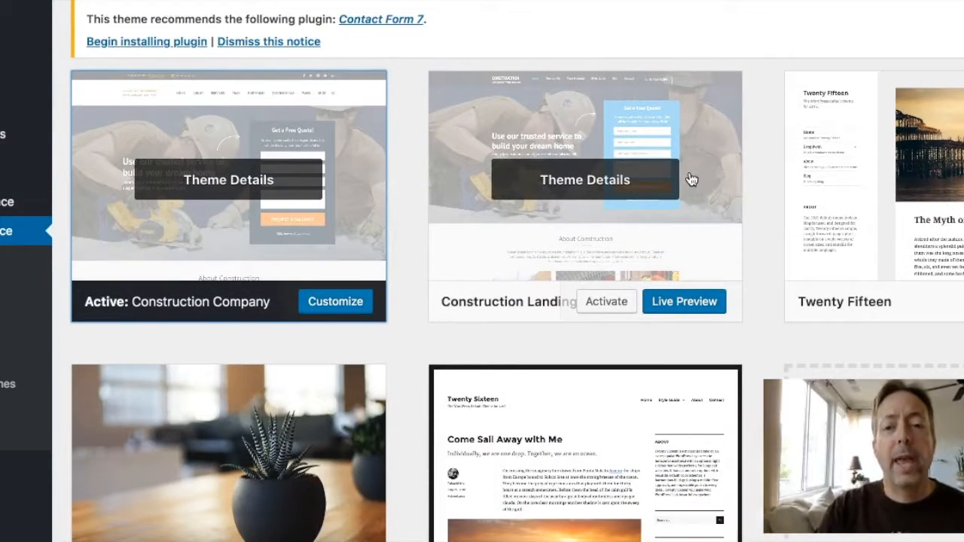
# Activate the Construction Landing Page theme and scroll back to the top of the list
pyautogui.click(606, 302)
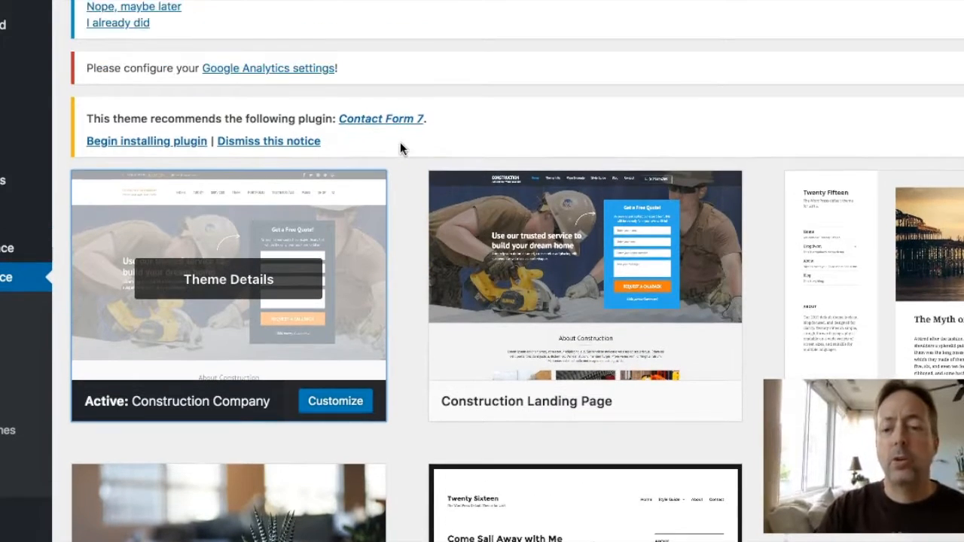
pyautogui.scroll(-5, 400, 148)
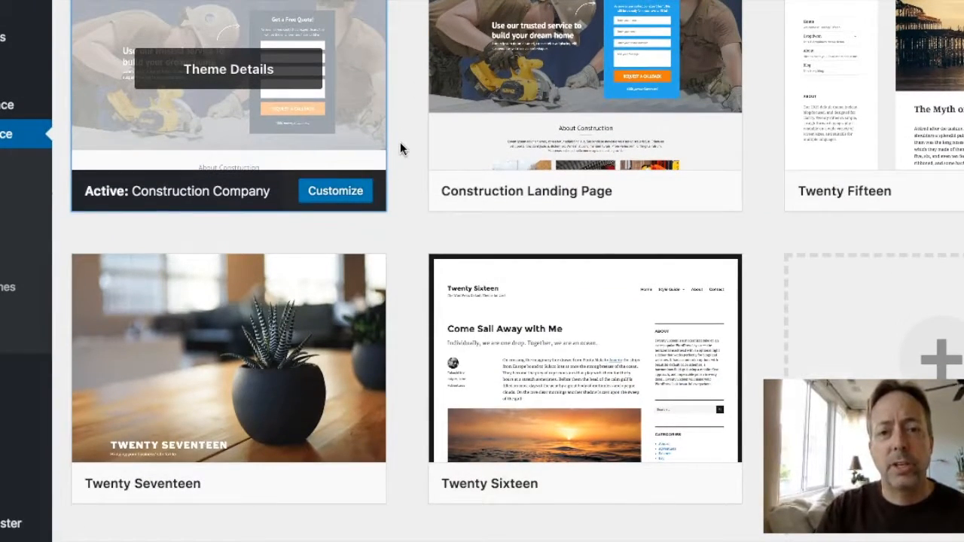
pyautogui.scroll(10, 400, 148)
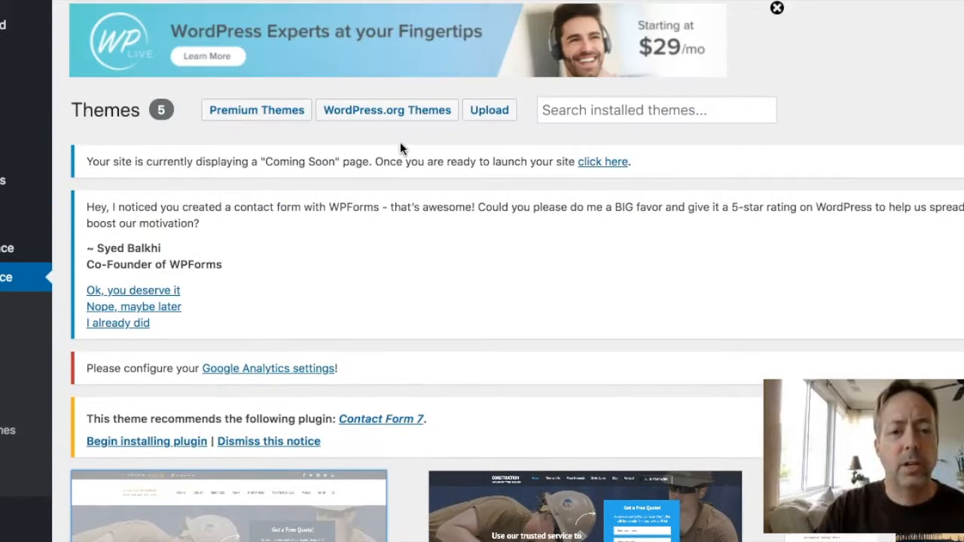
pyautogui.scroll(1, 400, 147)
# Open the WordPress.org theme directory and scroll through the Featured themes
pyautogui.click(402, 128)
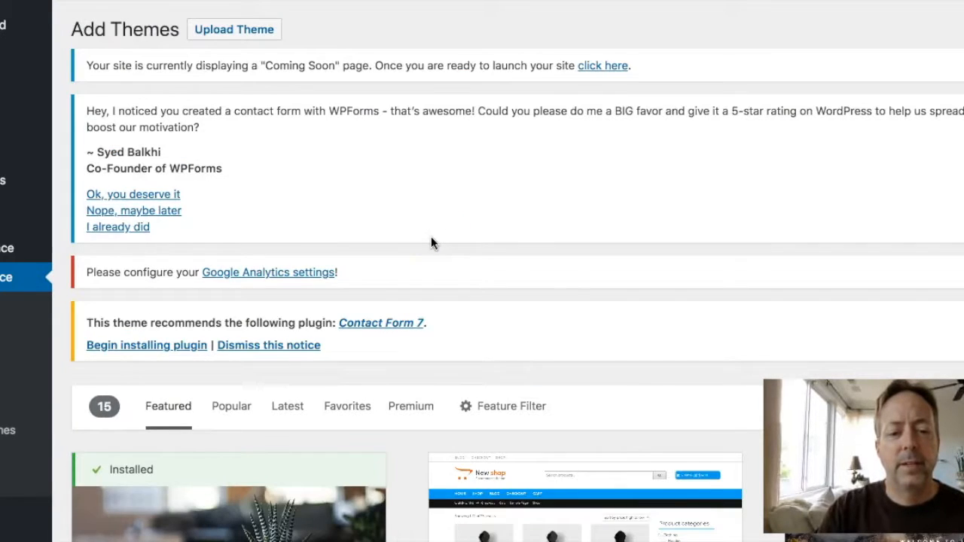
pyautogui.scroll(-1, 431, 238)
pyautogui.scroll(-5, 430, 239)
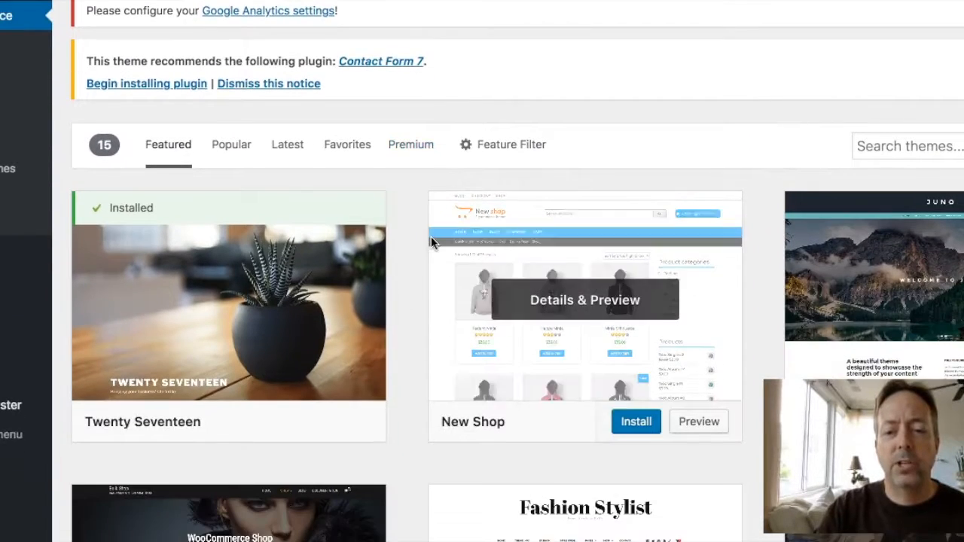
pyautogui.scroll(-5, 432, 243)
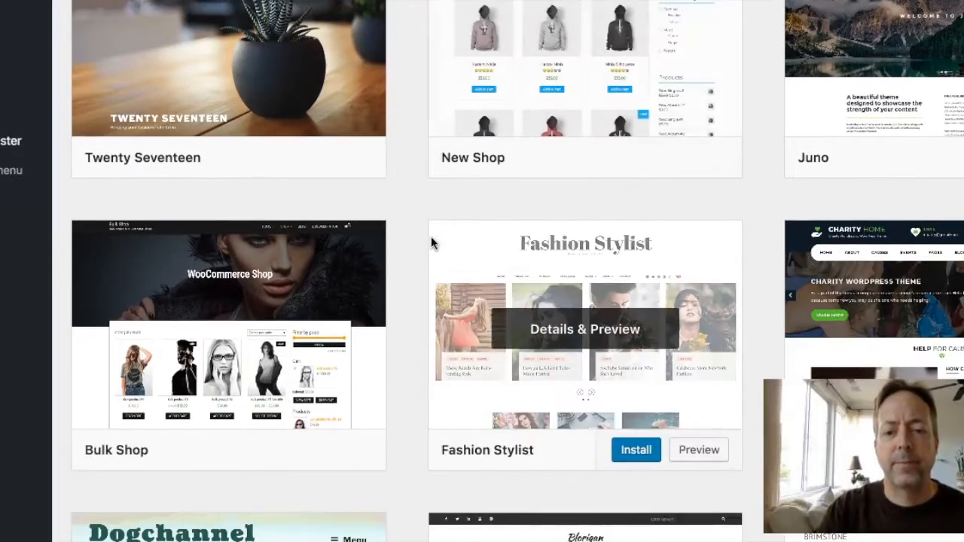
pyautogui.scroll(-5, 431, 243)
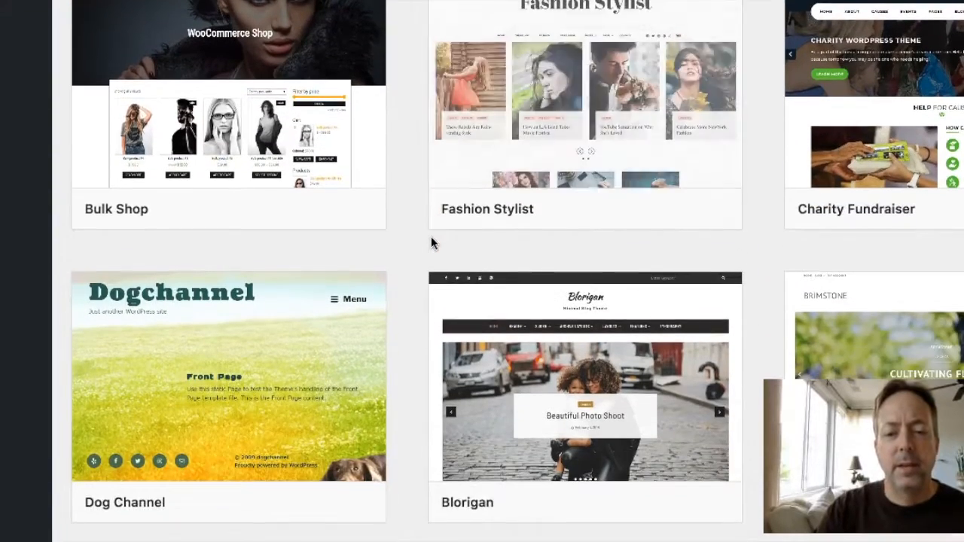
pyautogui.scroll(-3, 431, 243)
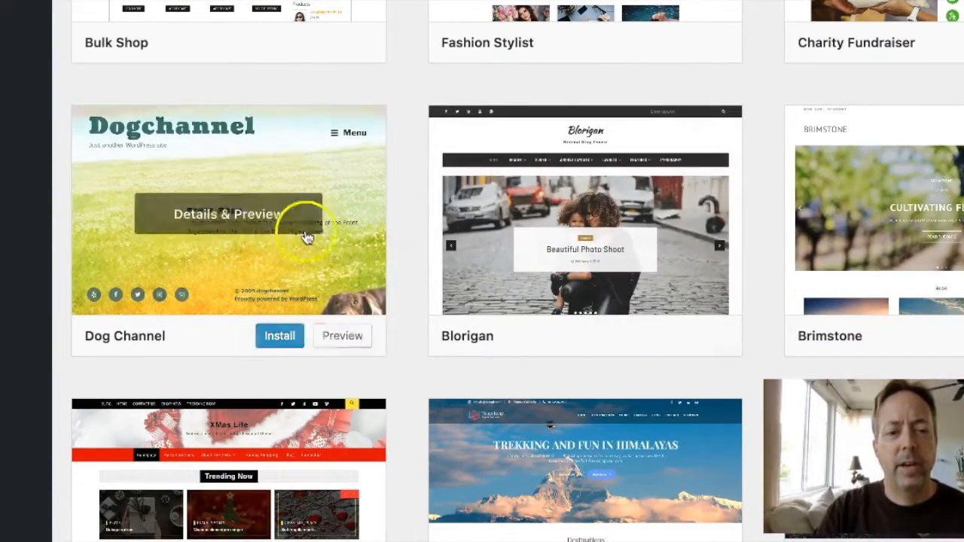
# Preview the Dog Channel theme's details and demo, then close it
pyautogui.click(224, 215)
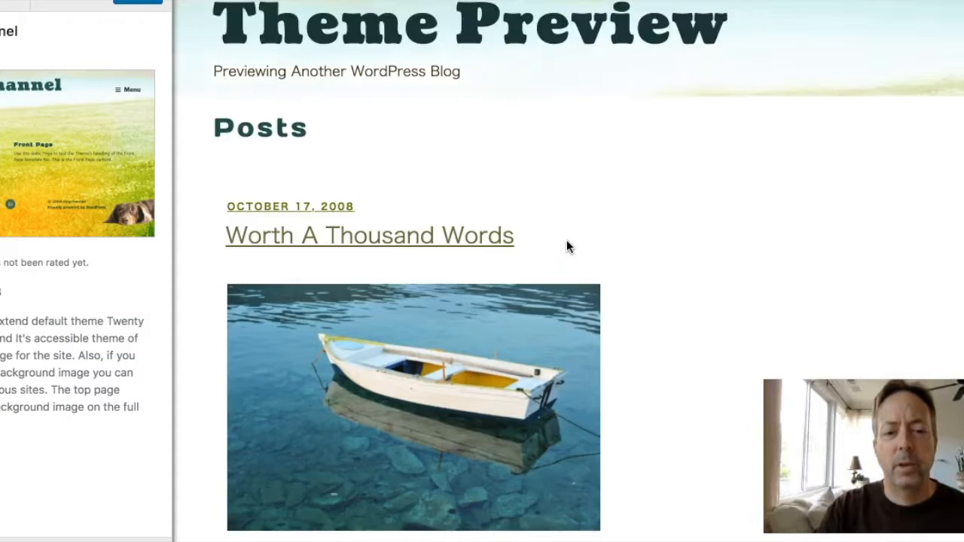
pyautogui.scroll(-3, 566, 239)
pyautogui.click(95, 132)
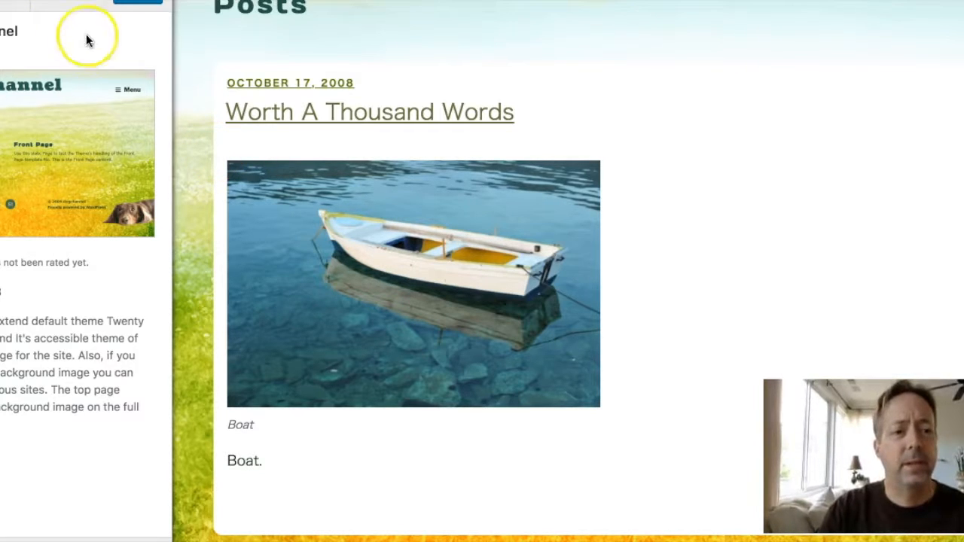
pyautogui.click(1, 3)
pyautogui.scroll(12, 360, 222)
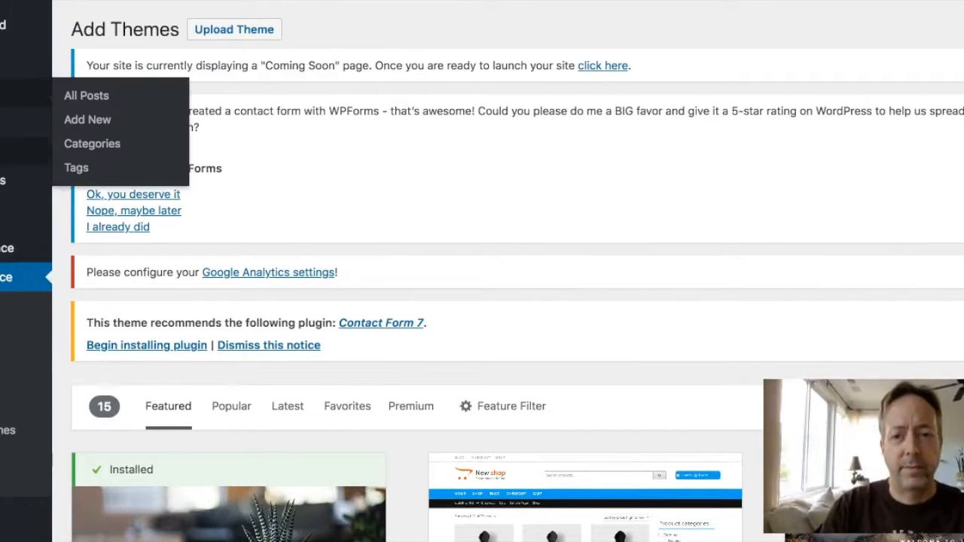
pyautogui.scroll(-12, 441, 300)
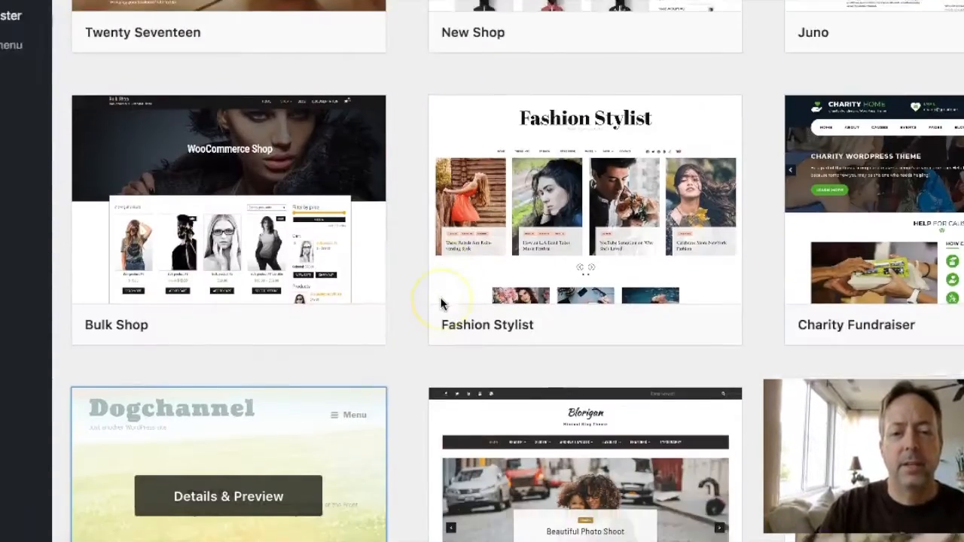
pyautogui.scroll(-8, 441, 301)
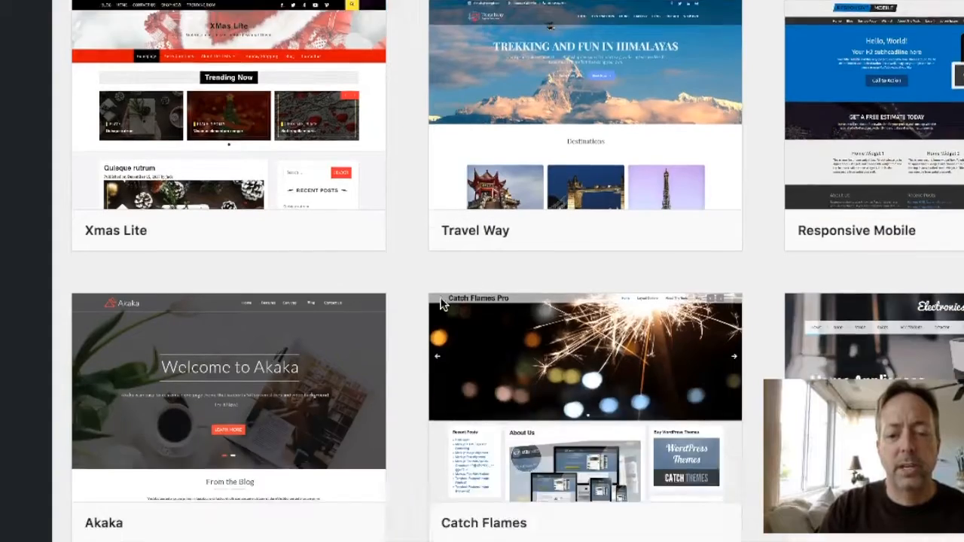
pyautogui.scroll(9, 441, 302)
pyautogui.scroll(10, 441, 301)
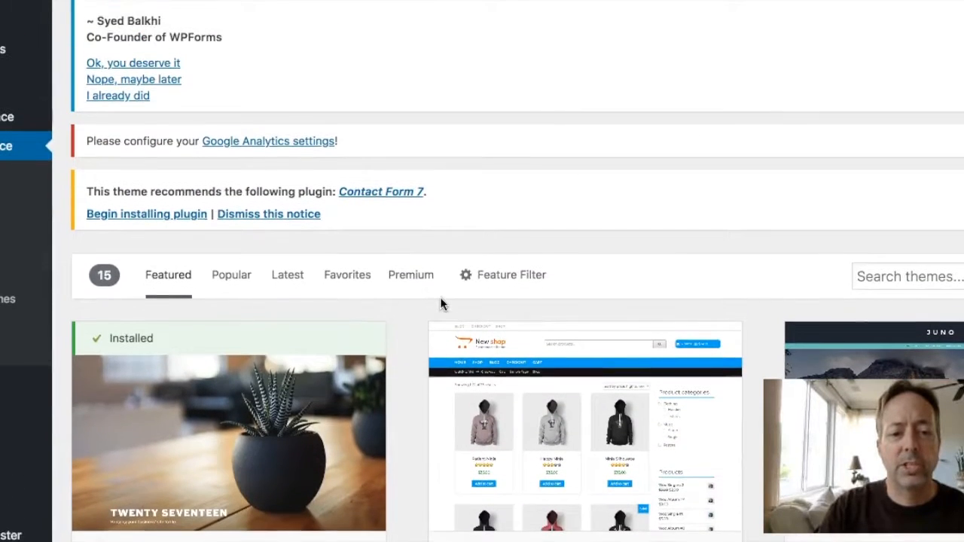
# List the Popular themes and scroll through results like OceanWP, Astra, Hestia and Sydney
pyautogui.click(232, 276)
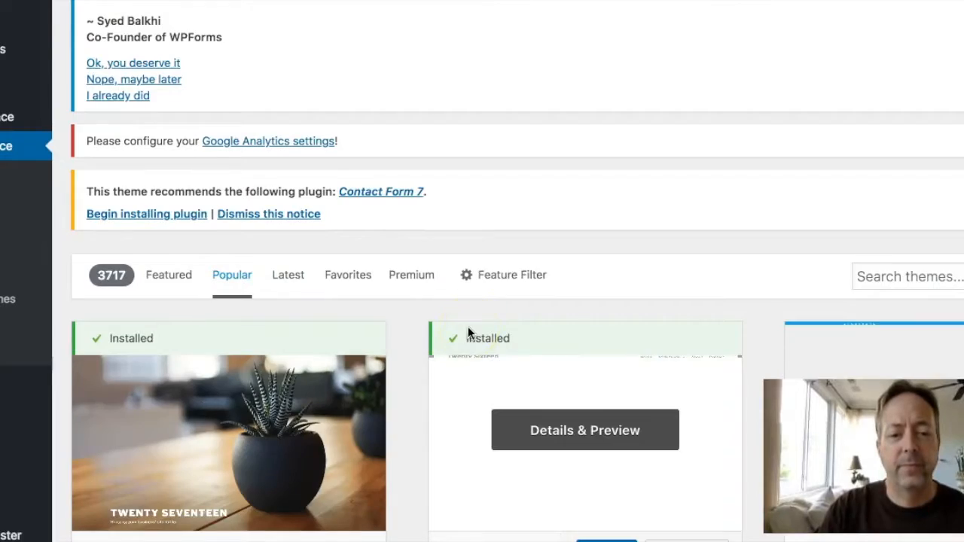
pyautogui.scroll(-10, 468, 333)
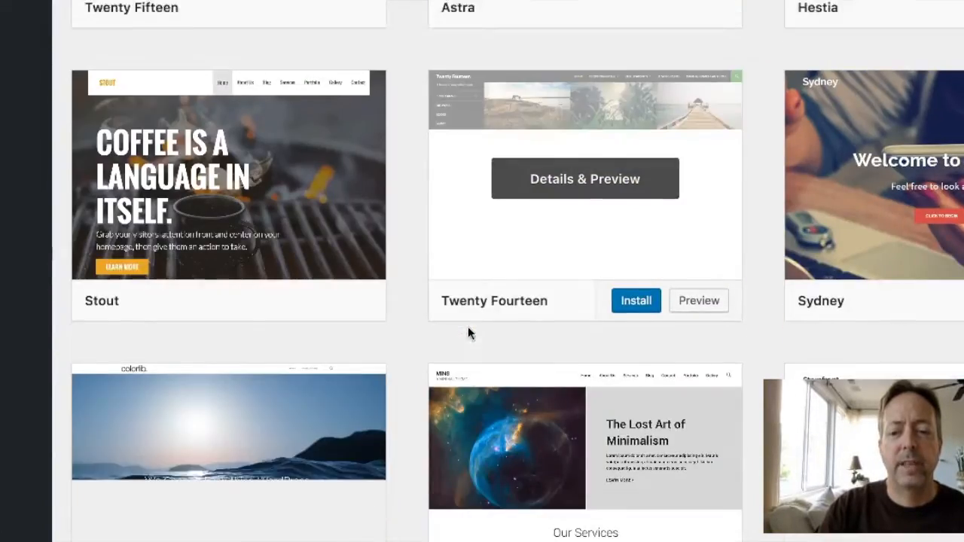
pyautogui.scroll(-10, 467, 333)
pyautogui.scroll(15, 468, 334)
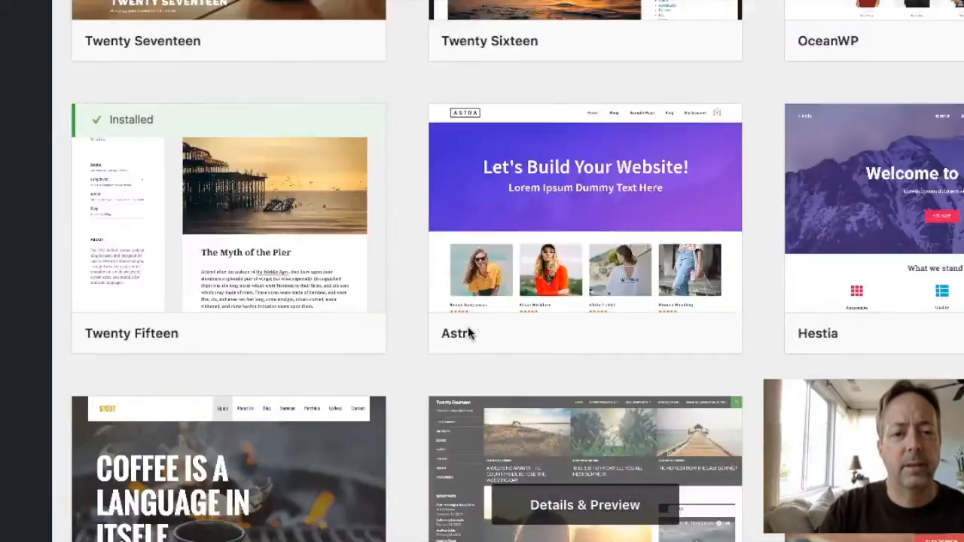
pyautogui.scroll(10, 468, 334)
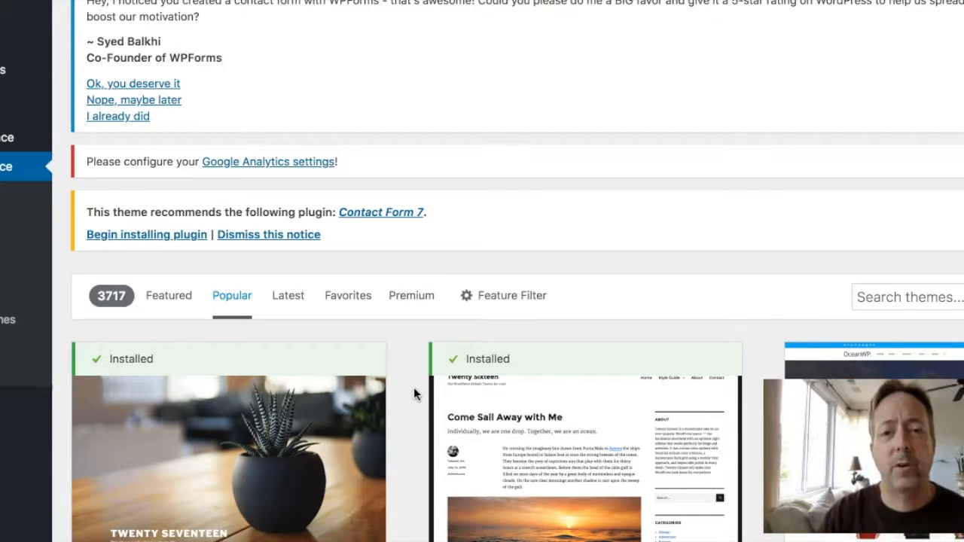
pyautogui.click(450, 392)
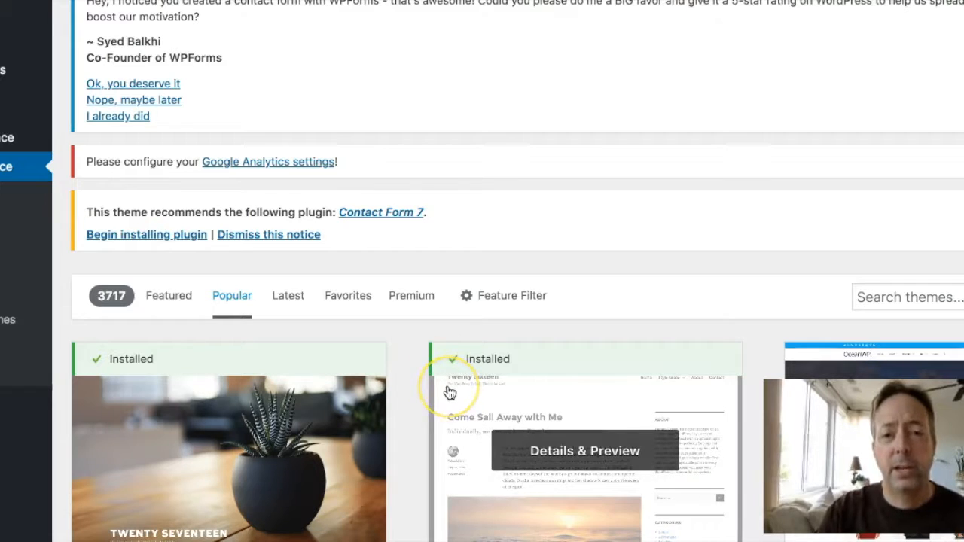
pyautogui.scroll(-5, 450, 392)
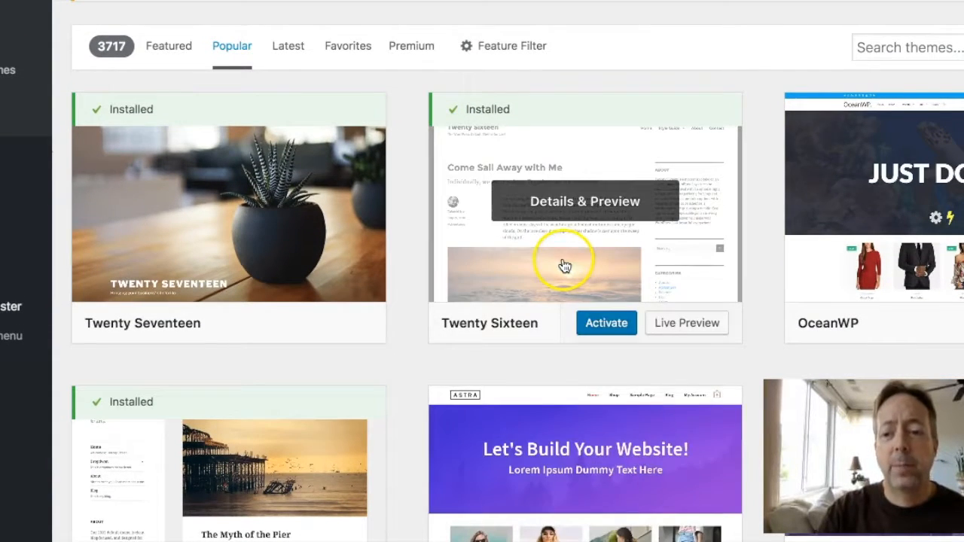
pyautogui.scroll(-5, 564, 263)
pyautogui.scroll(-3, 566, 266)
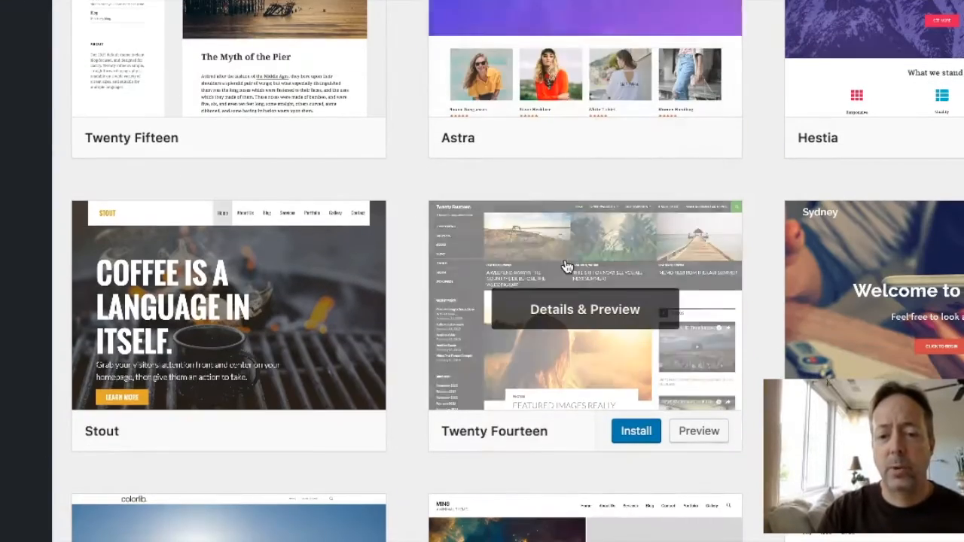
pyautogui.scroll(3, 567, 267)
pyautogui.scroll(3, 566, 267)
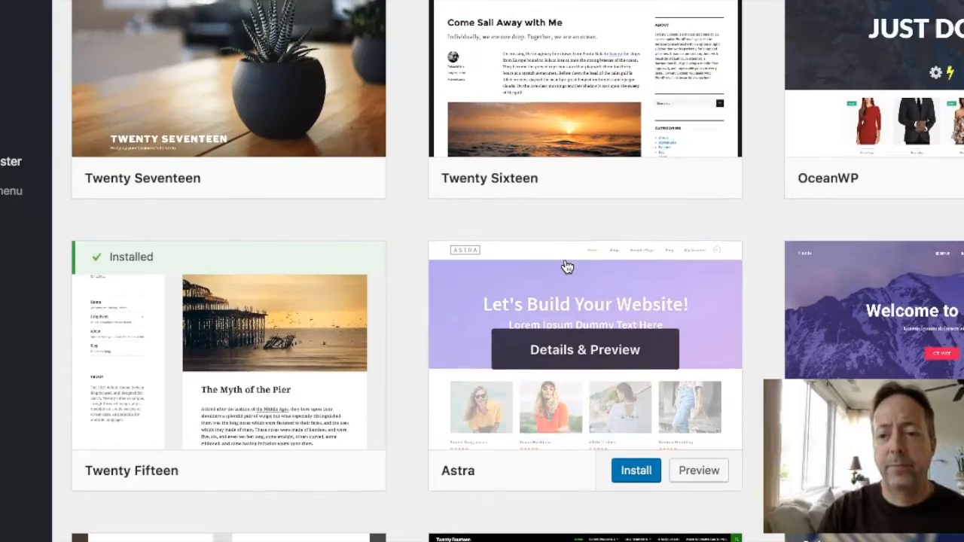
pyautogui.scroll(-2, 566, 267)
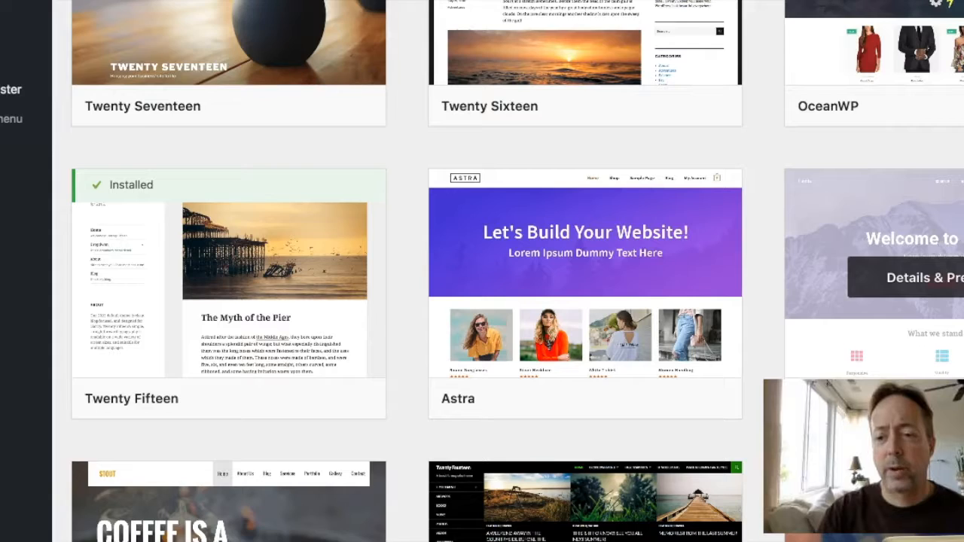
pyautogui.scroll(-2, 960, 202)
# Preview the Hestia theme and close it
pyautogui.click(960, 202)
pyautogui.click(652, 238)
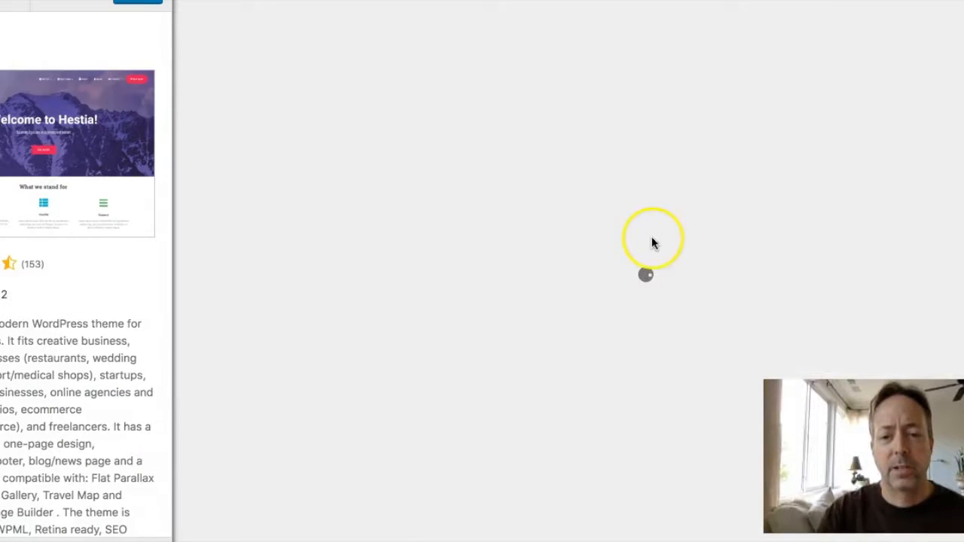
pyautogui.scroll(-3, 651, 238)
pyautogui.scroll(3, 651, 238)
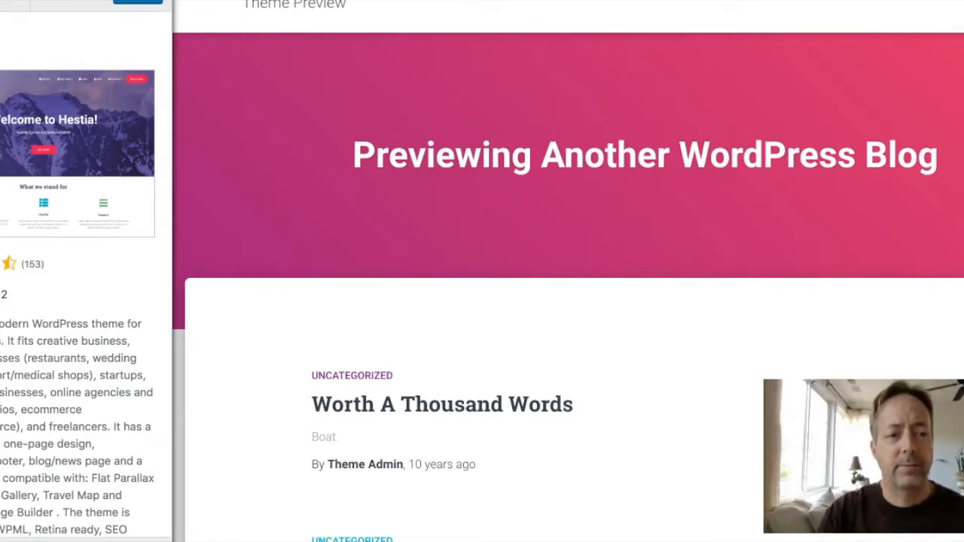
pyautogui.click(2, 1)
# Preview the Twenty Fourteen theme and close it
pyautogui.scroll(-1, 555, 258)
pyautogui.scroll(-4, 555, 259)
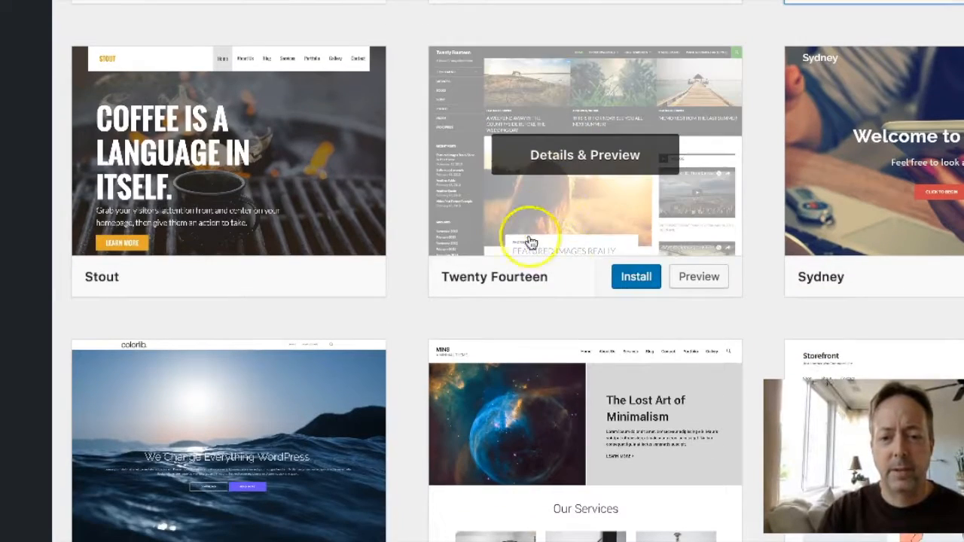
pyautogui.click(607, 161)
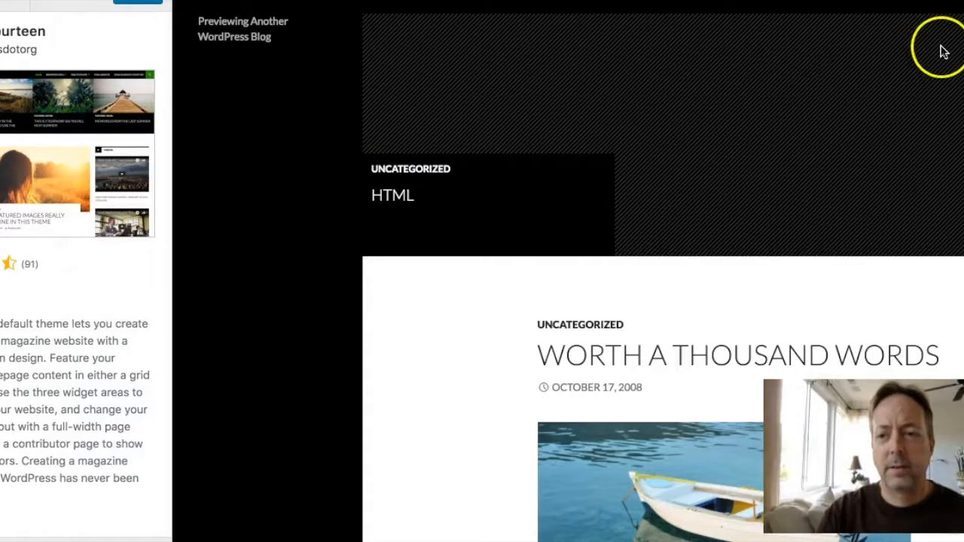
pyautogui.click(0, 0)
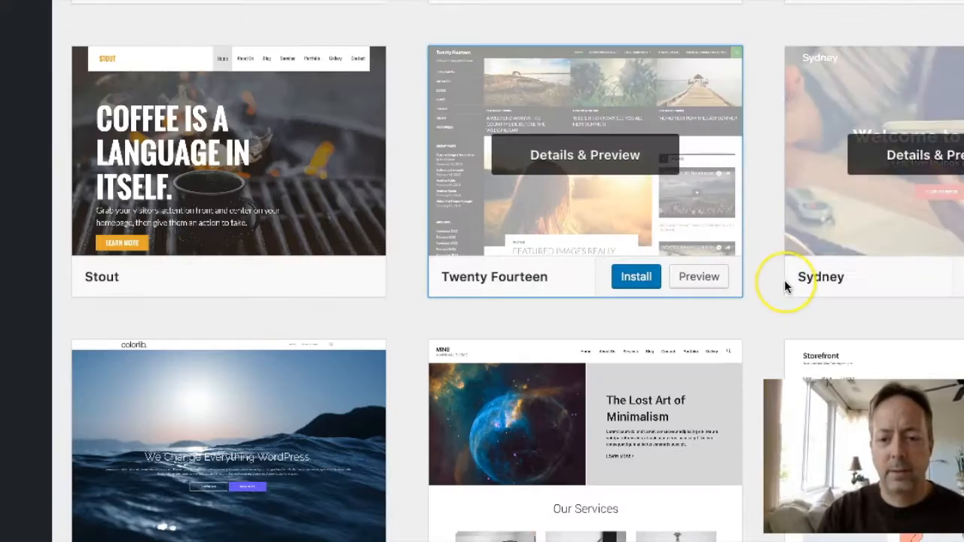
# Open the Ashe theme's Details & Preview, scroll its demo, then close it
pyautogui.scroll(-5, 784, 280)
pyautogui.scroll(-6, 784, 280)
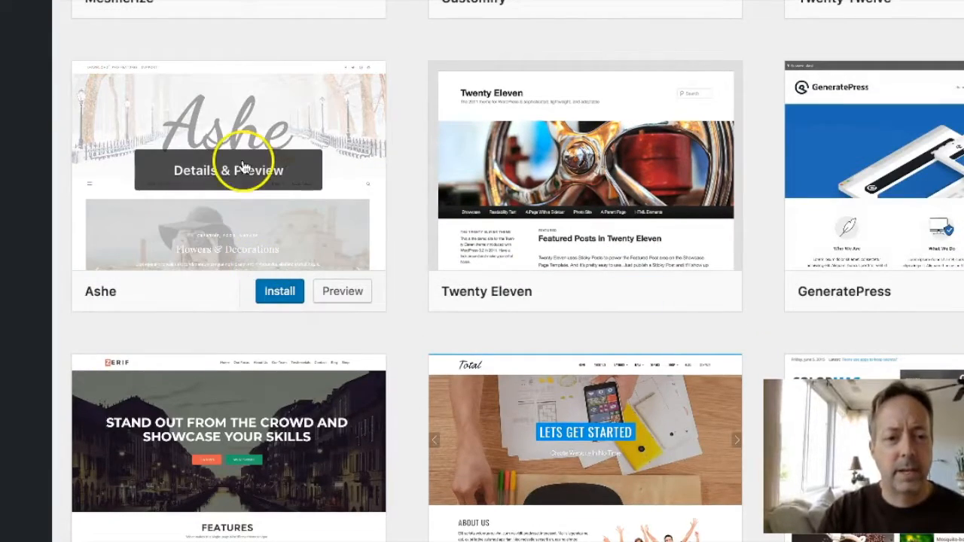
pyautogui.click(220, 183)
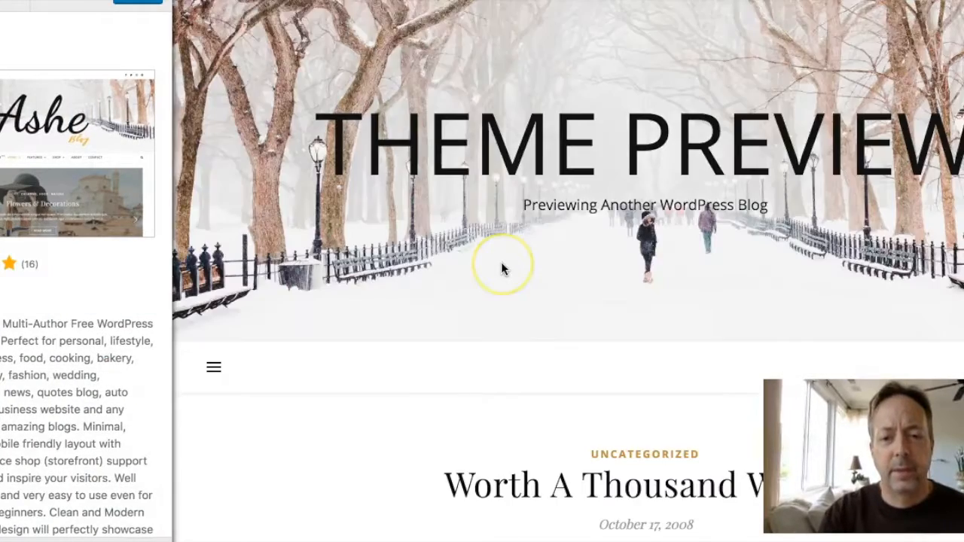
pyautogui.scroll(-5, 501, 262)
pyautogui.scroll(-3, 500, 269)
pyautogui.scroll(9, 501, 269)
pyautogui.click(307, 197)
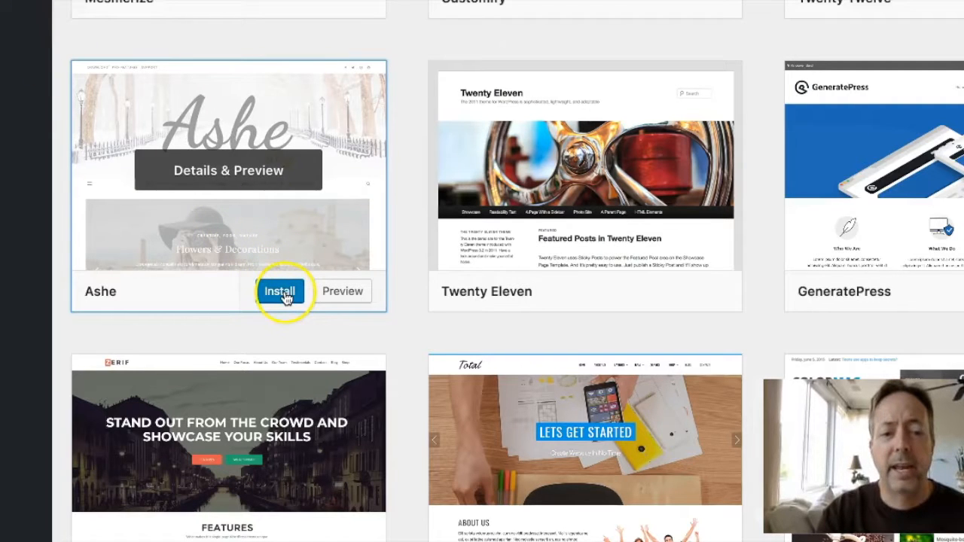
# Install the Ashe theme and launch its Live Preview
pyautogui.click(280, 292)
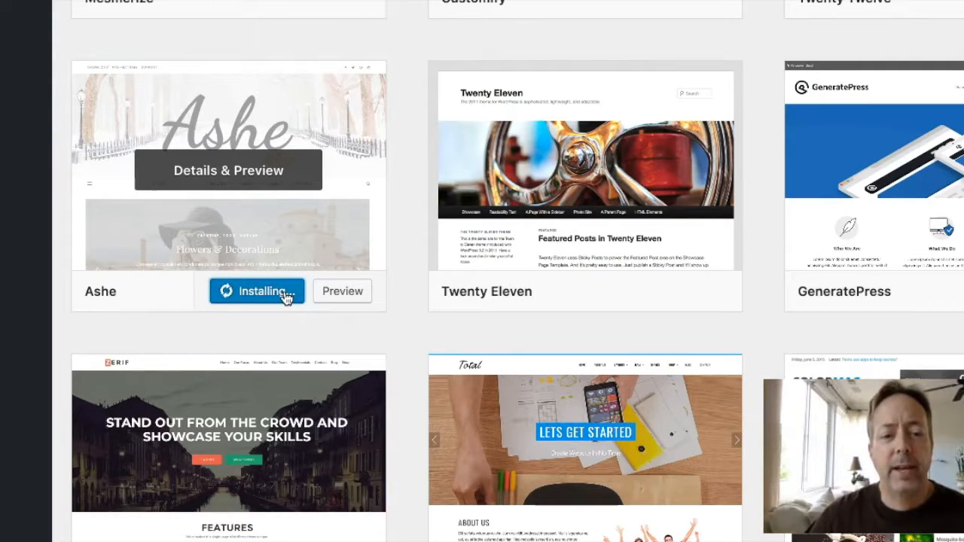
pyautogui.click(331, 298)
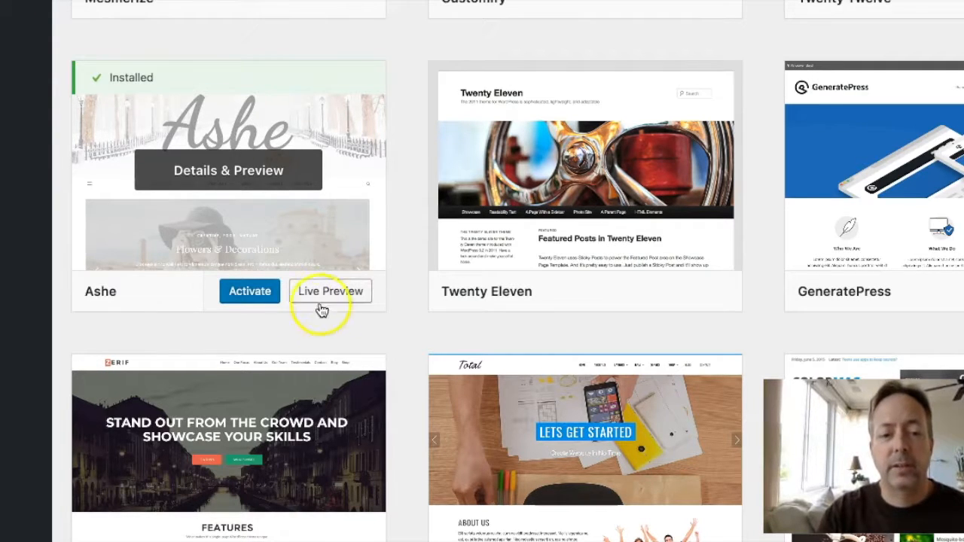
pyautogui.click(339, 297)
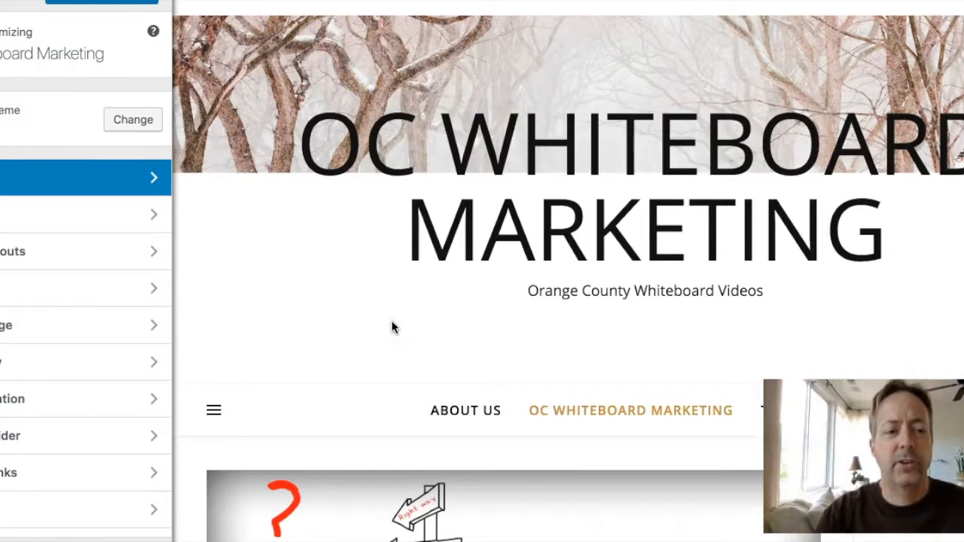
# Scroll through the OC Whiteboard Marketing site rendered in Ashe with its snowy header
pyautogui.scroll(-2, 4, 421)
pyautogui.scroll(-3, 4, 422)
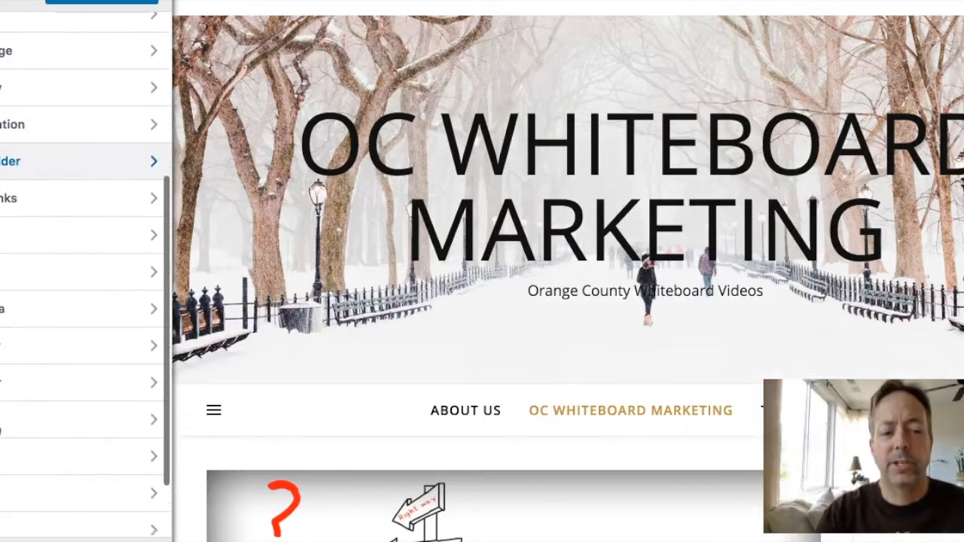
pyautogui.scroll(5, 4, 444)
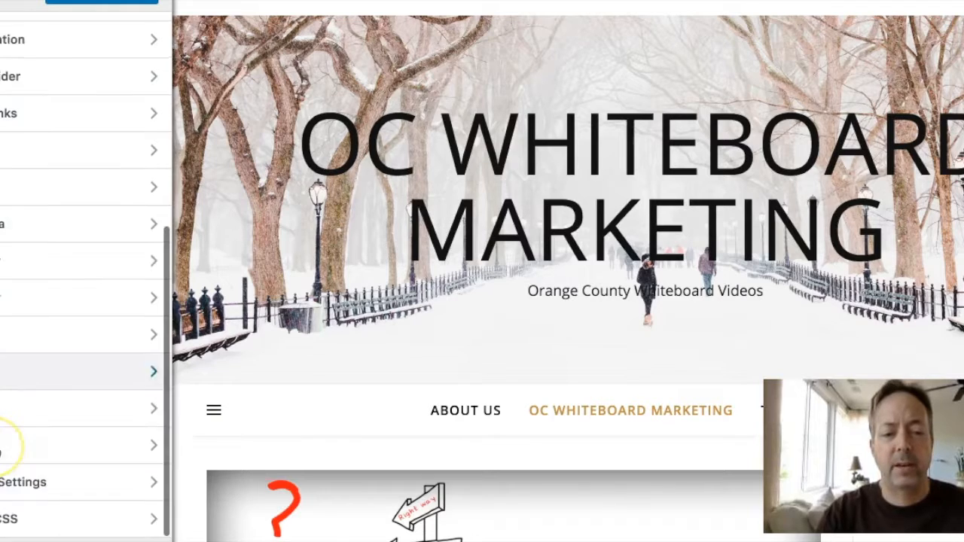
pyautogui.scroll(-2, 413, 348)
pyautogui.scroll(-5, 414, 349)
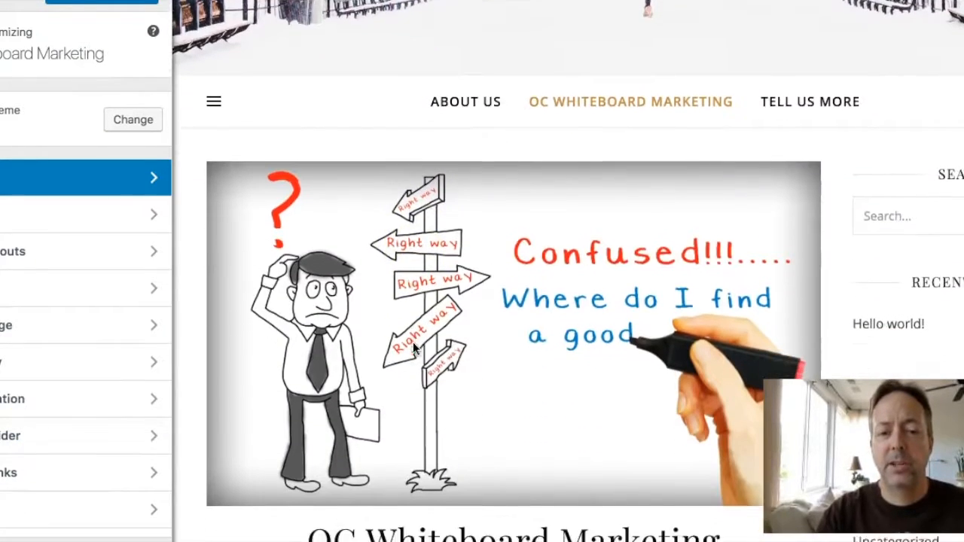
pyautogui.scroll(7, 413, 342)
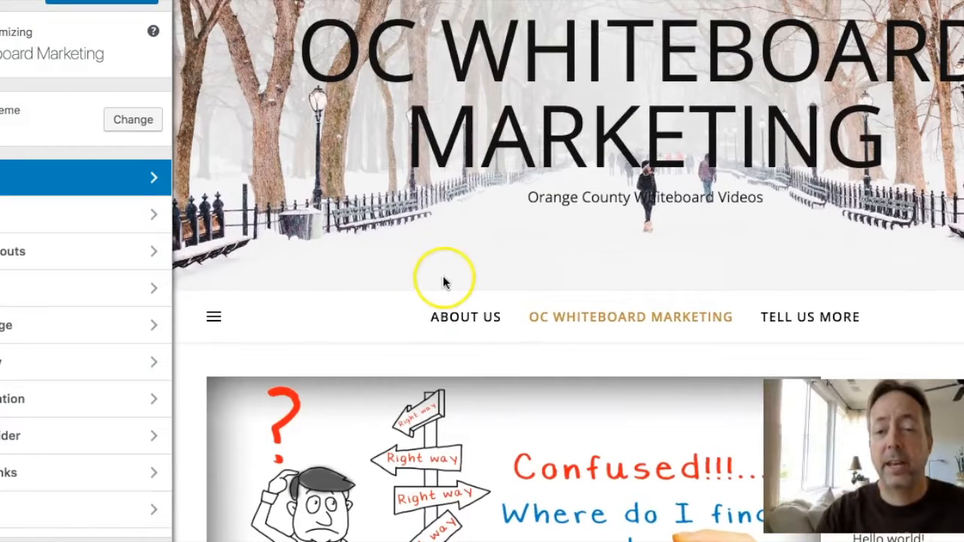
pyautogui.scroll(2, 443, 277)
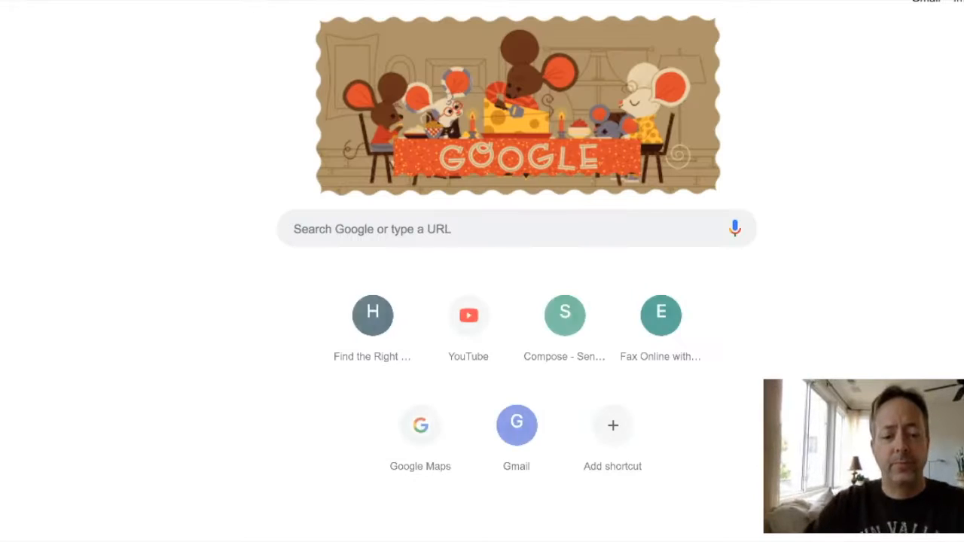
# Go to tisseo.com from the address bar
pyautogui.hotkey('ctrl', 'l')
pyautogui.write('tisseo com')
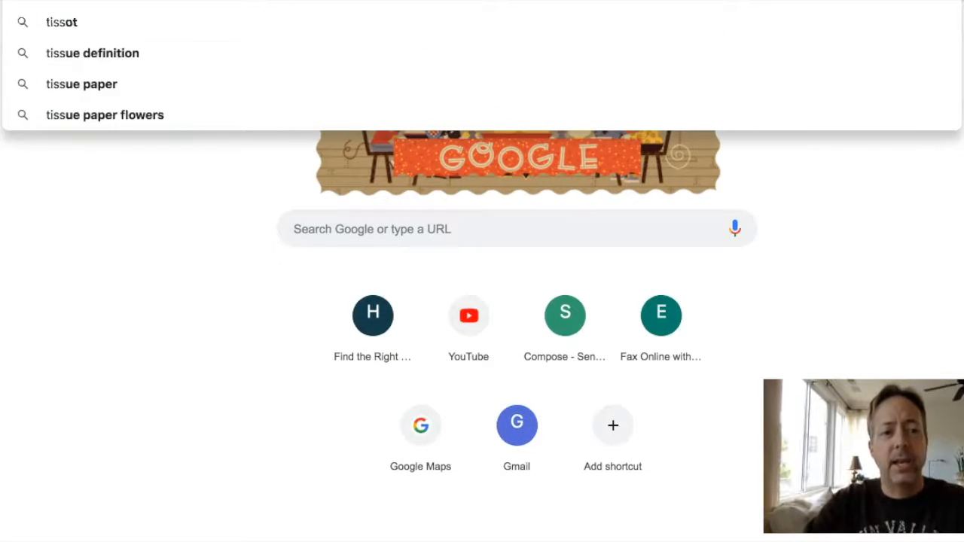
pyautogui.press('Return')
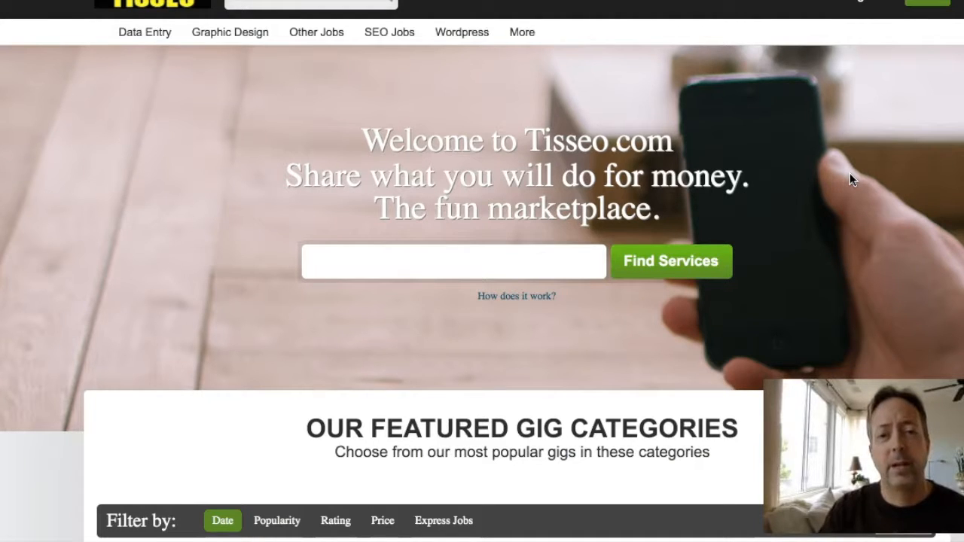
# Open SEO Jobs and the 'I will give you 1000 backlinks' gig priced at $30
pyautogui.scroll(-5, 832, 239)
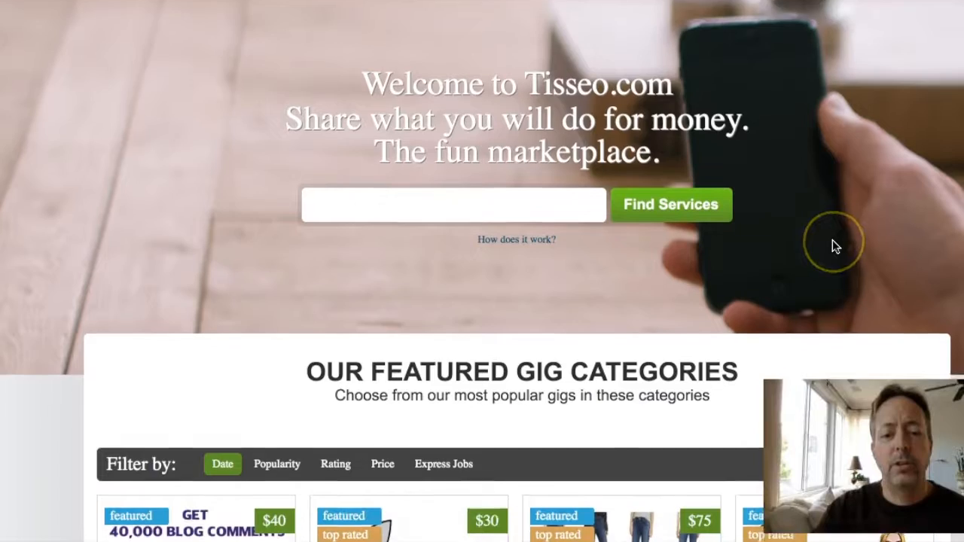
pyautogui.scroll(-4, 833, 241)
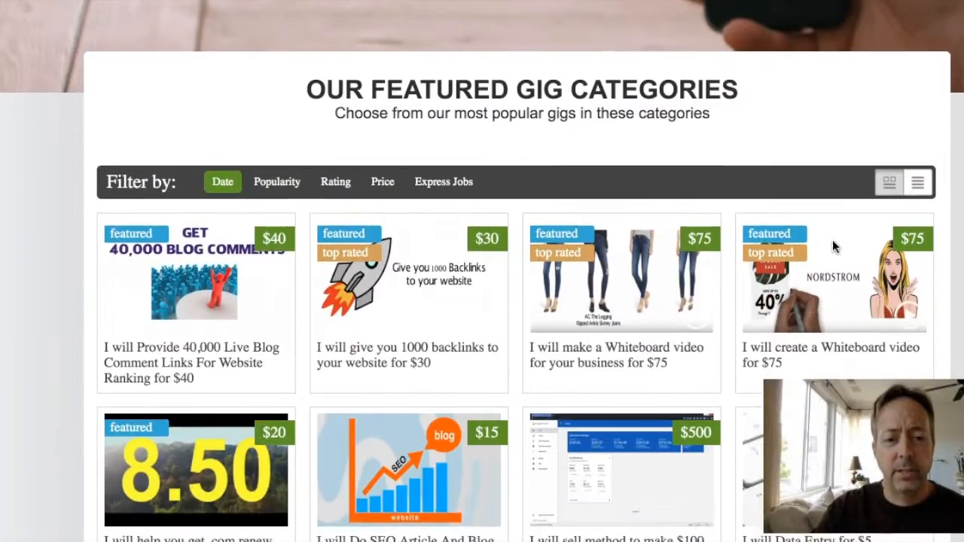
pyautogui.scroll(9, 832, 239)
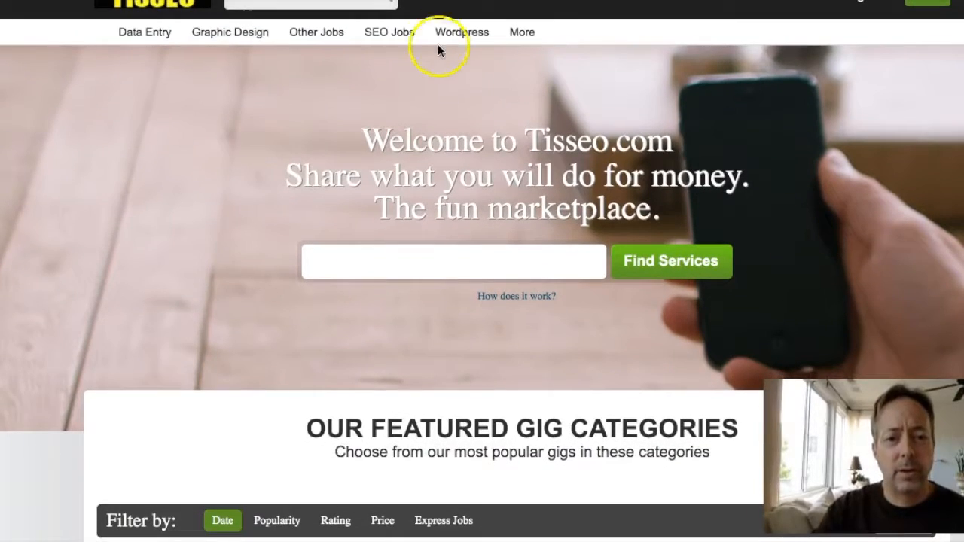
pyautogui.click(387, 34)
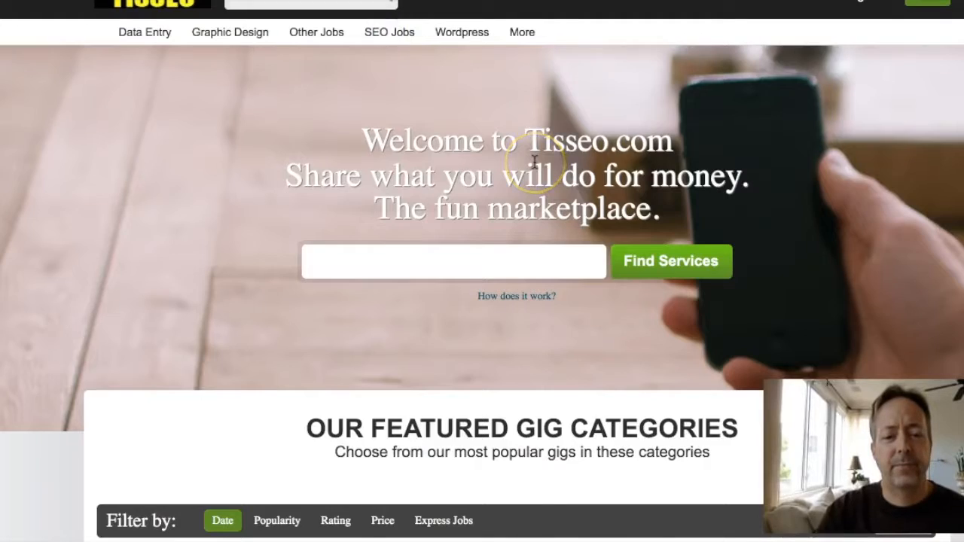
pyautogui.scroll(-3, 545, 272)
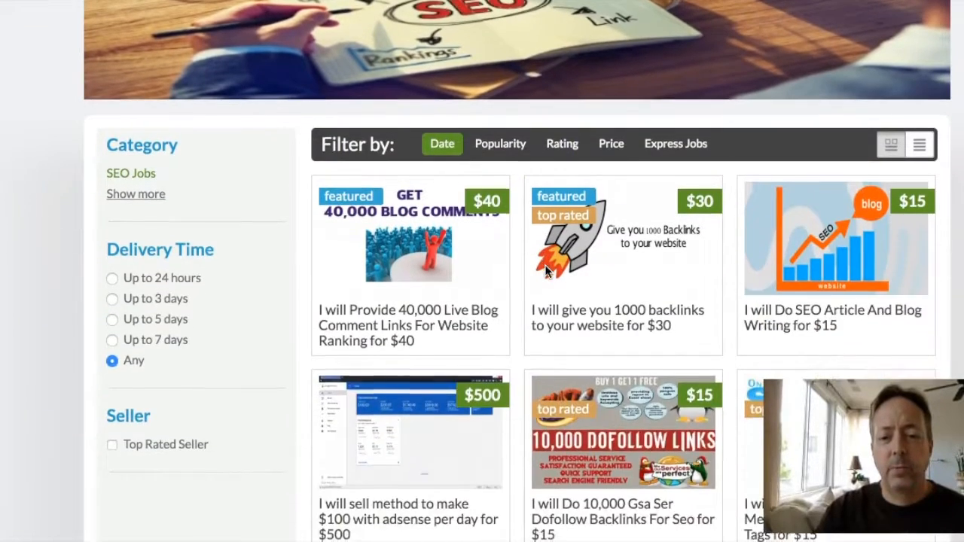
pyautogui.scroll(-2, 544, 264)
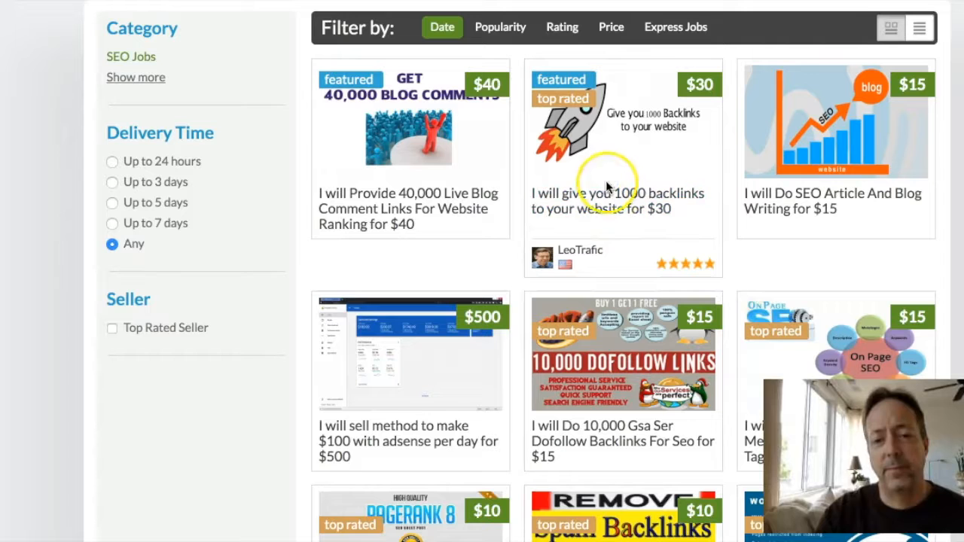
pyautogui.click(614, 207)
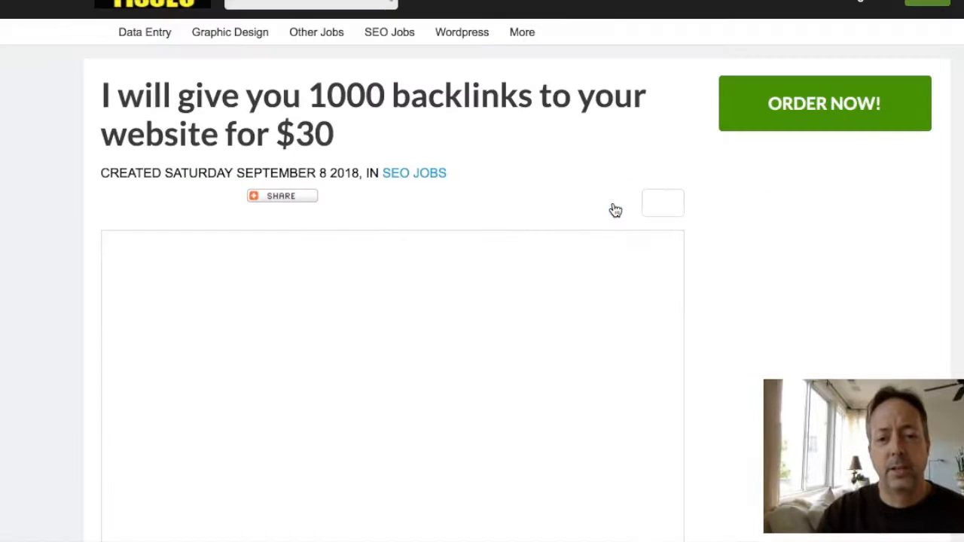
# Look over the backlinks gig page and bring up its Buyers Feedback
pyautogui.scroll(-5, 615, 211)
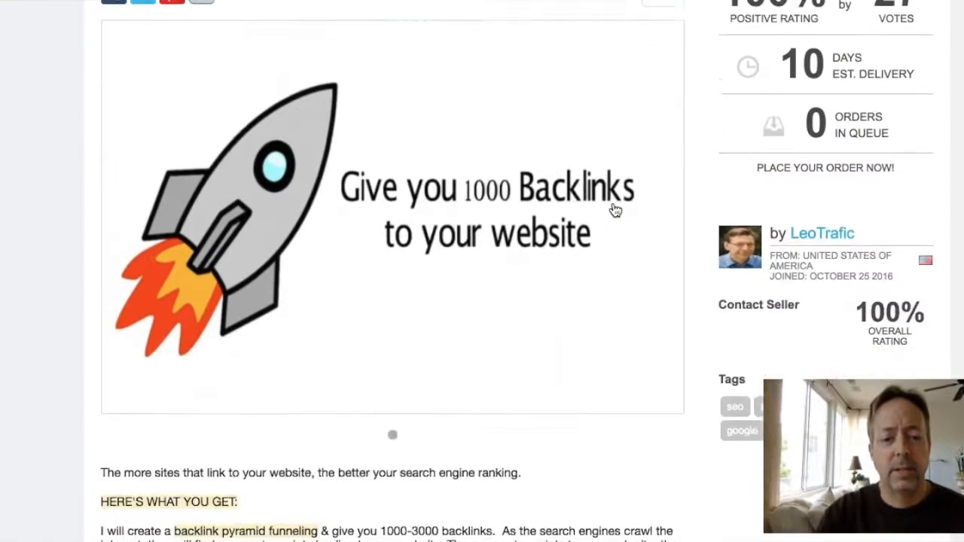
pyautogui.scroll(5, 613, 208)
pyautogui.click(682, 214)
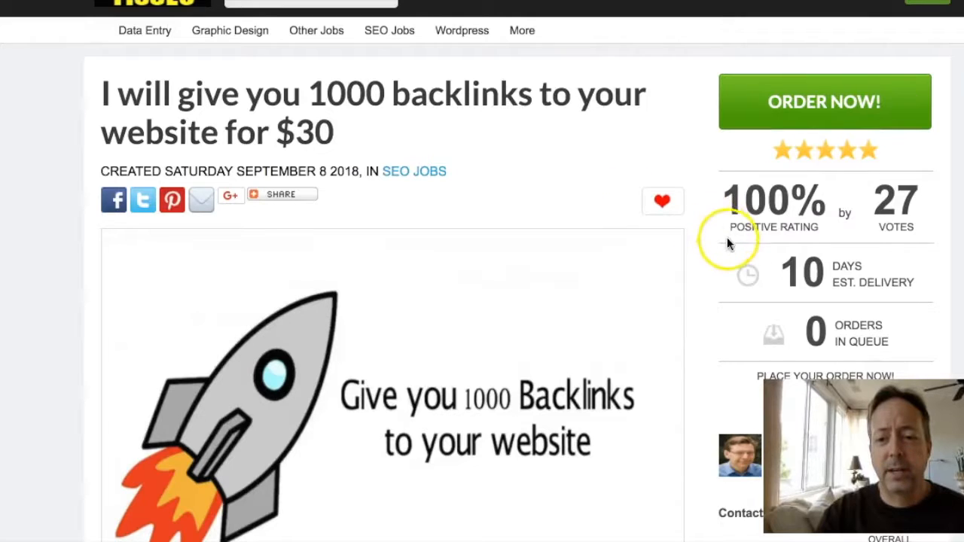
# Read through the buyer feedback, then go back to the SEO JOBS category listings
pyautogui.scroll(-10, 560, 379)
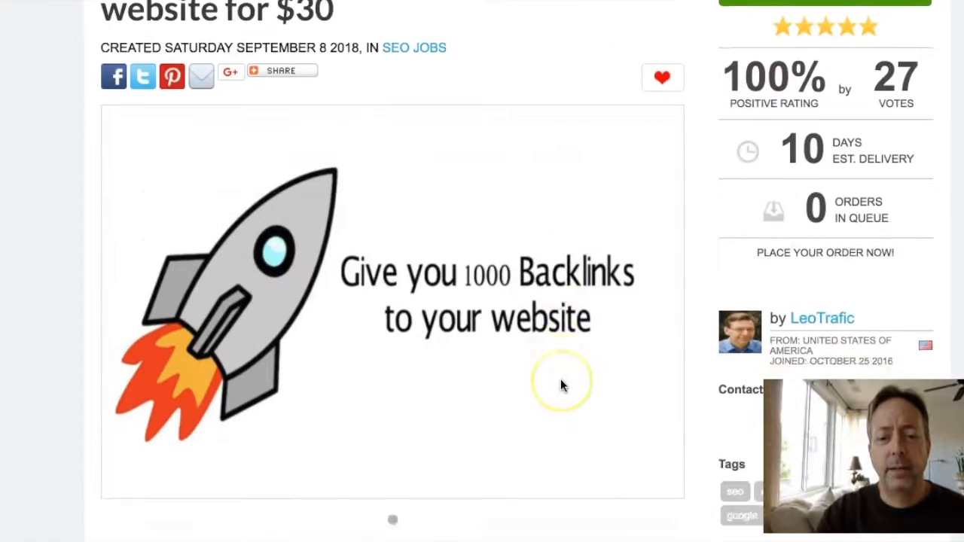
pyautogui.scroll(-10, 560, 382)
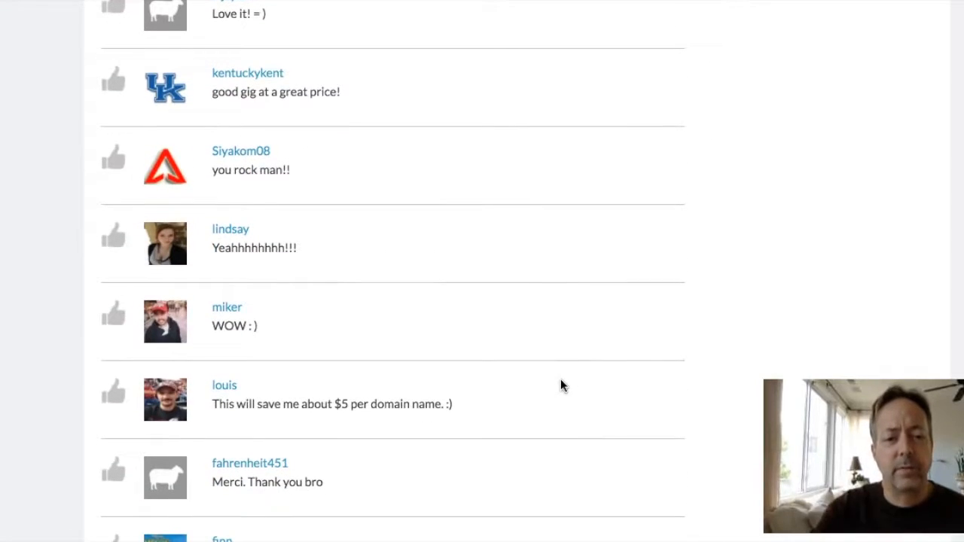
pyautogui.scroll(-6, 560, 385)
pyautogui.scroll(20, 561, 385)
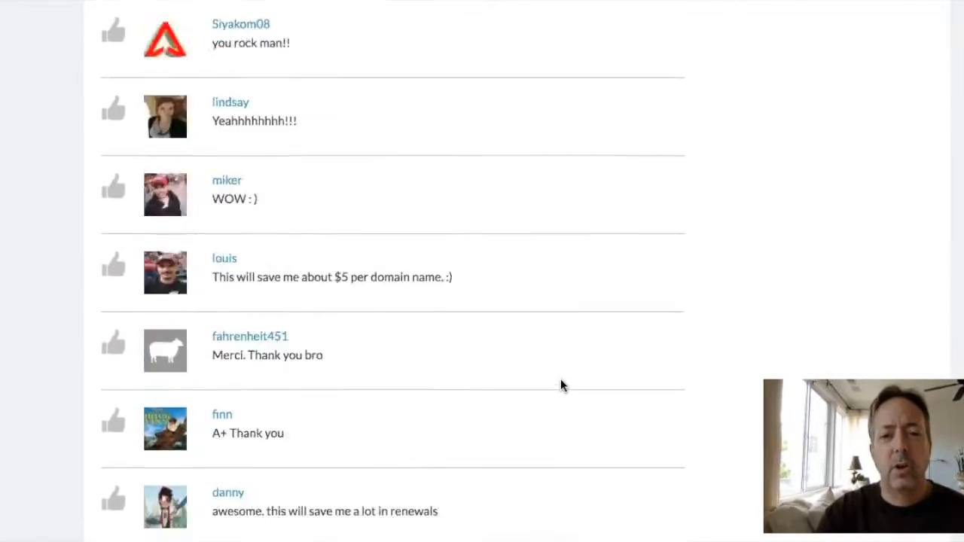
pyautogui.scroll(4, 560, 386)
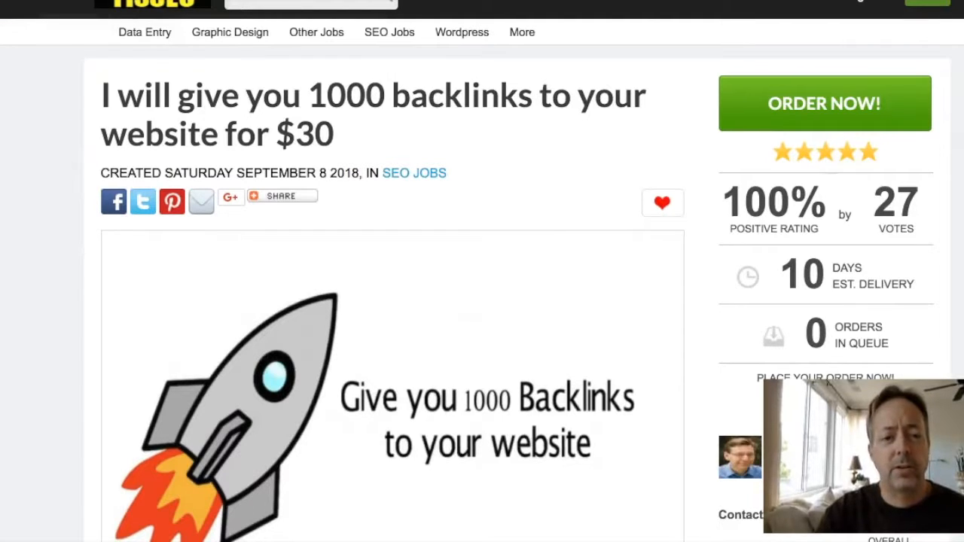
pyautogui.click(412, 174)
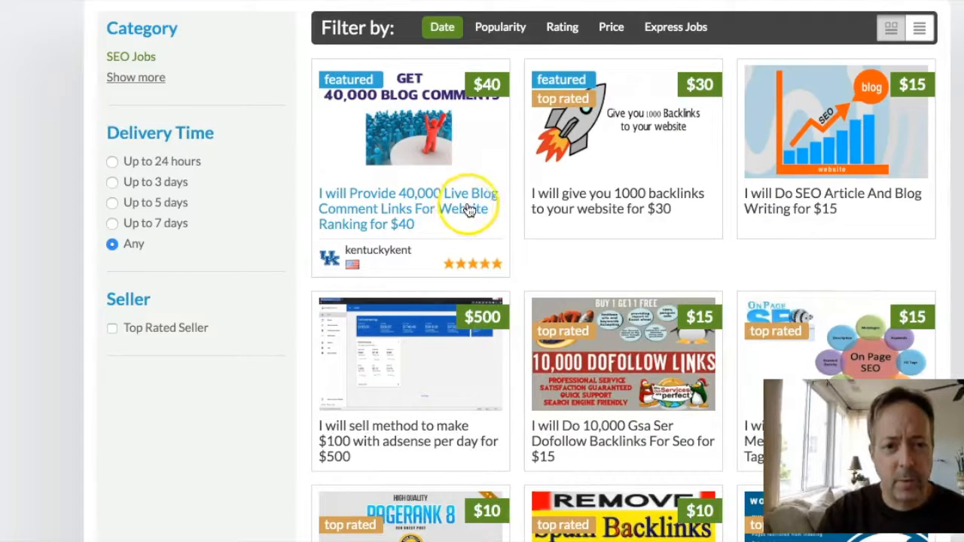